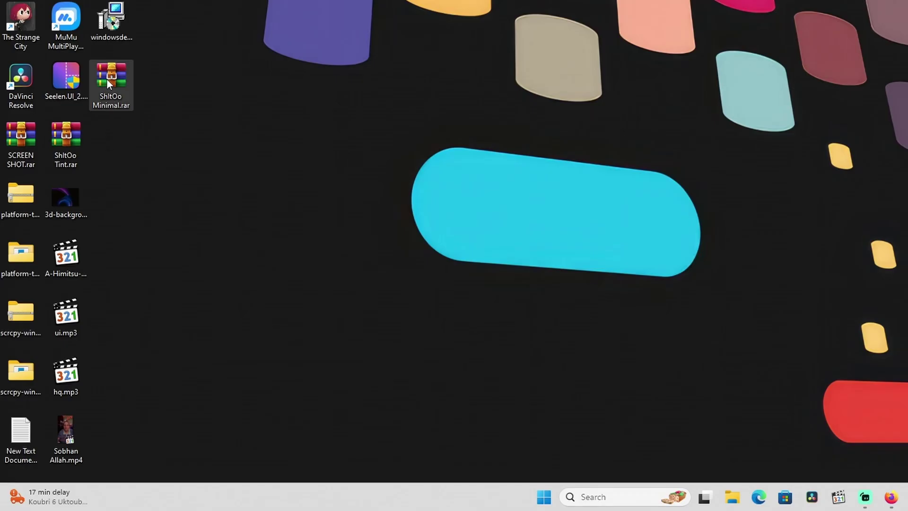
# - Extract the ShItOo Minimal.rar archive on the desktop
pyautogui.rightClick(106, 80)
pyautogui.click(366, 299)
pyautogui.press('Escape')
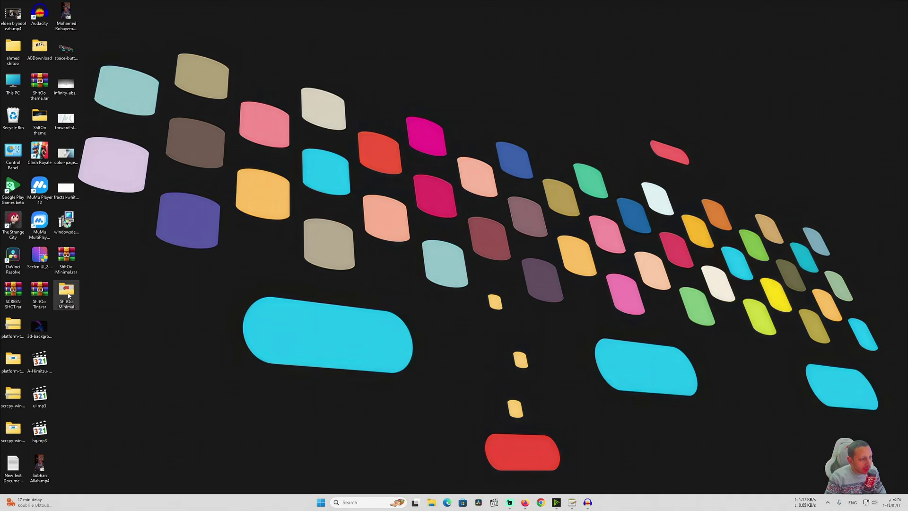
# - Open the extracted ShItOo Minimal folder and show its contents as extra large icons
pyautogui.doubleClick(67, 293)
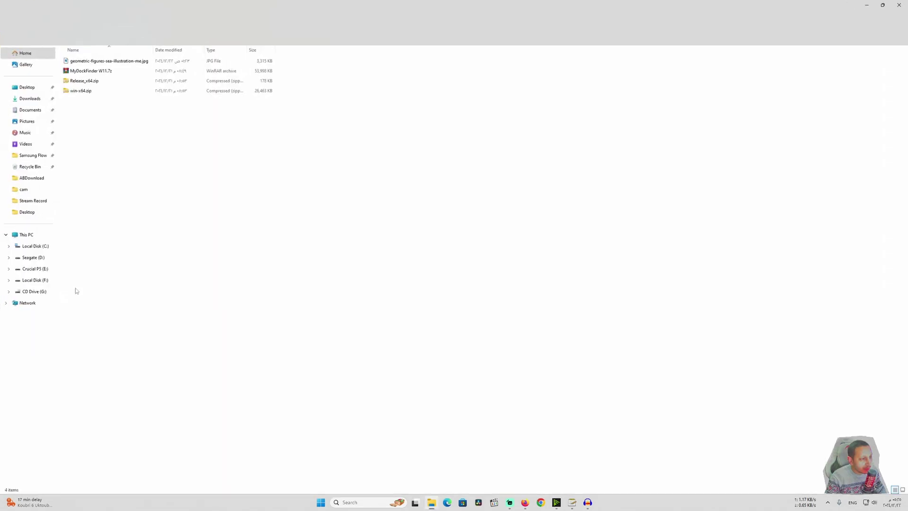
pyautogui.click(184, 40)
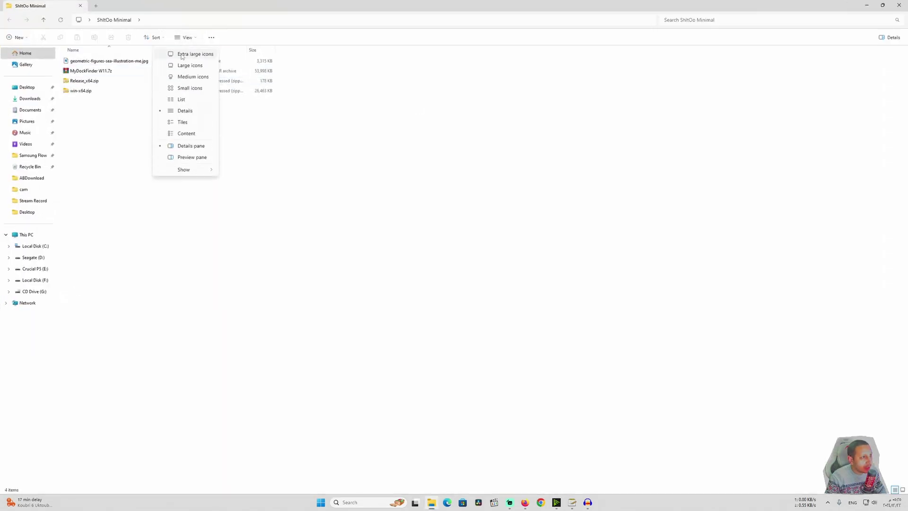
pyautogui.click(186, 52)
pyautogui.moveTo(442, 219); pyautogui.dragTo(197, 69)
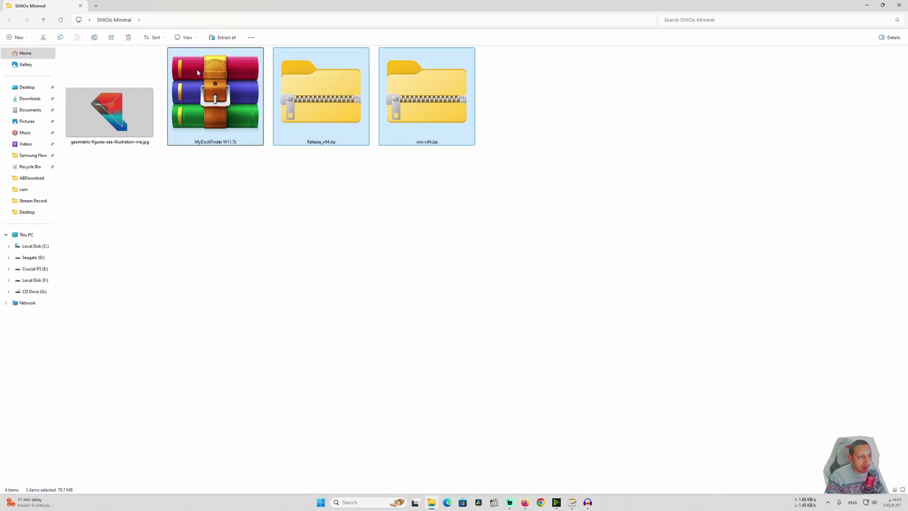
pyautogui.click(308, 195)
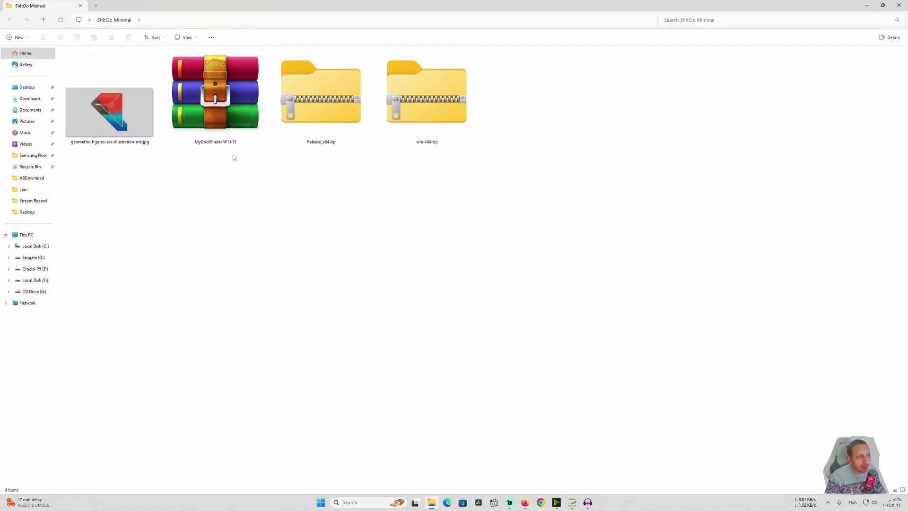
# - Extract the MyDockFinder W11.7z archive with WinRAR, keeping the suggested extraction options
pyautogui.rightClick(207, 118)
pyautogui.moveTo(252, 217)
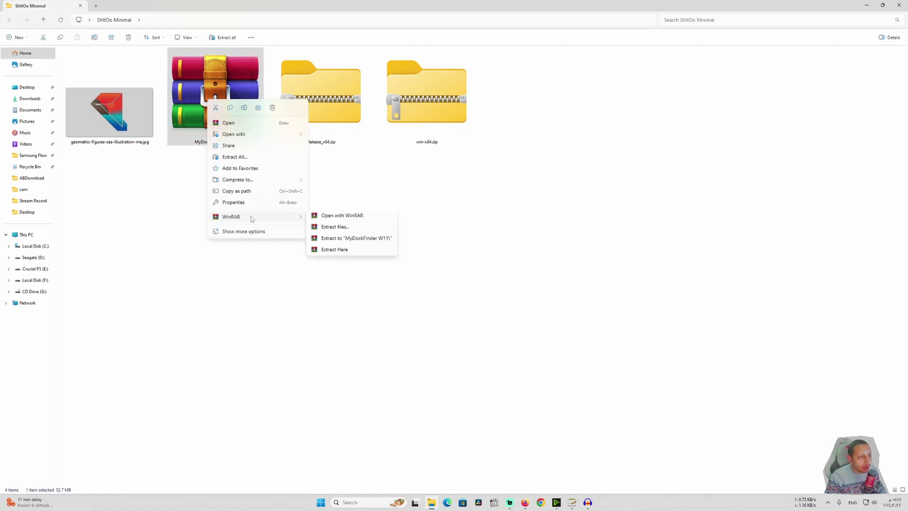
pyautogui.click(338, 230)
pyautogui.click(481, 333)
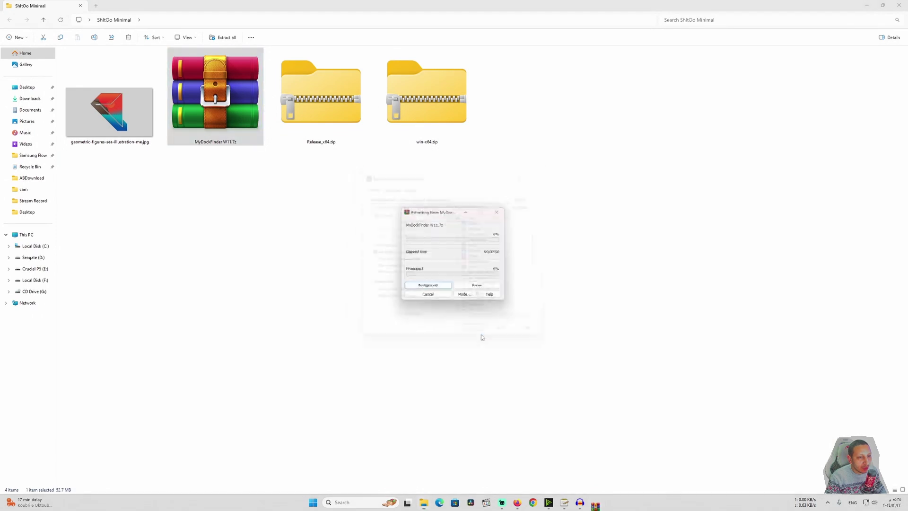
# - Open the MyDock folder inside the extracted MyDockFinder W11 folder and show its files as extra large icons
pyautogui.doubleClick(105, 92)
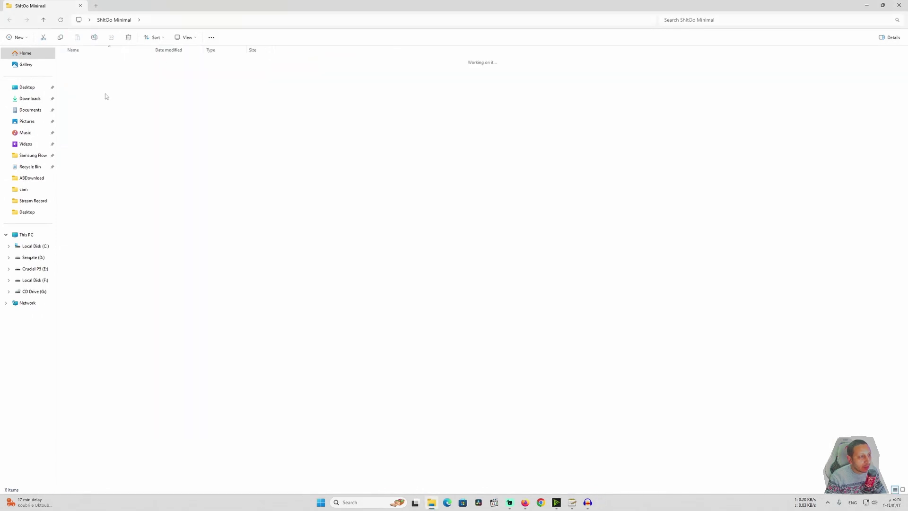
pyautogui.doubleClick(90, 62)
pyautogui.click(187, 37)
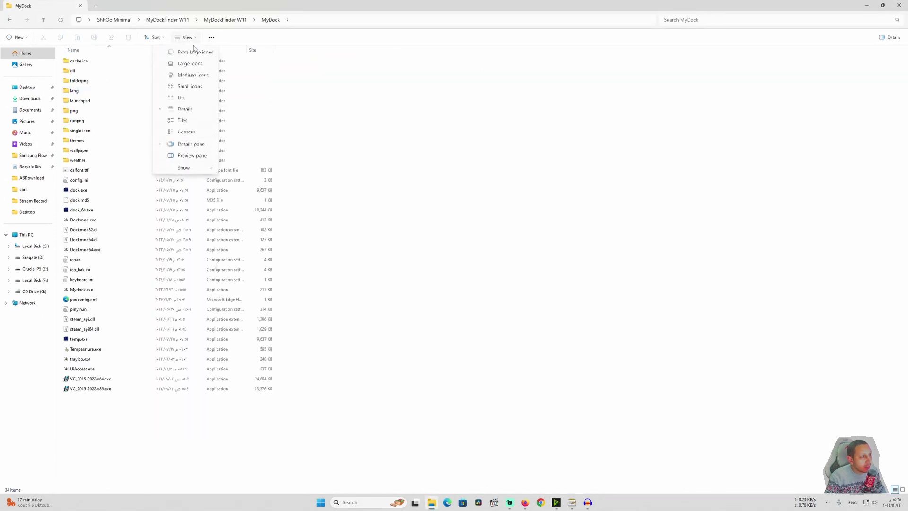
pyautogui.click(193, 52)
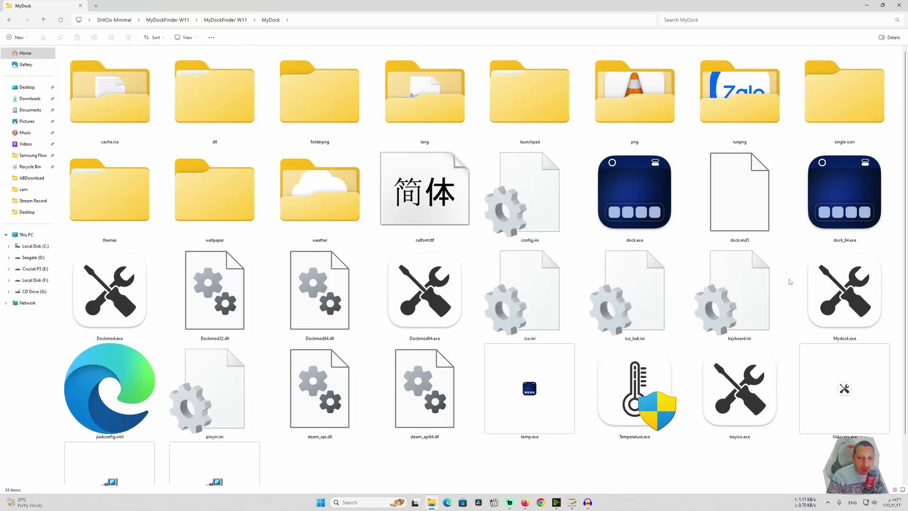
# - Launch Mydock.exe with public and private network access allowed, and minimize the folder window
pyautogui.click(843, 325)
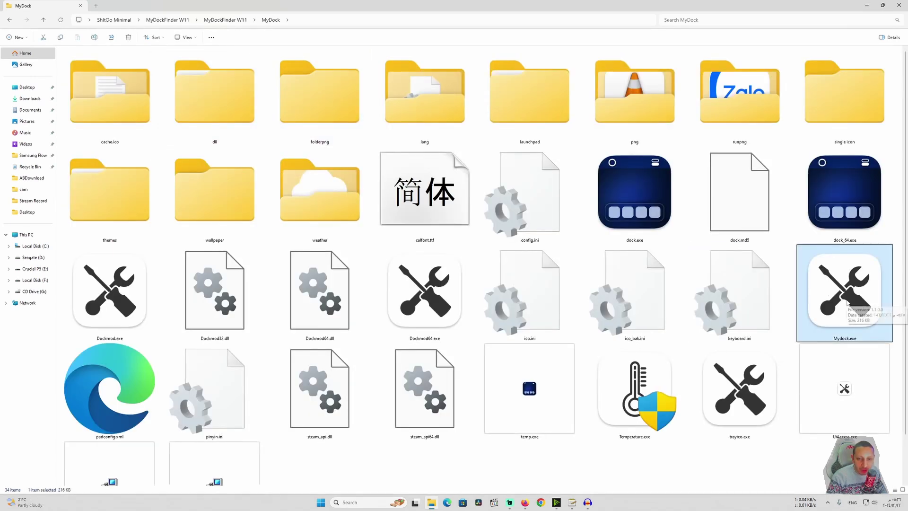
pyautogui.doubleClick(853, 322)
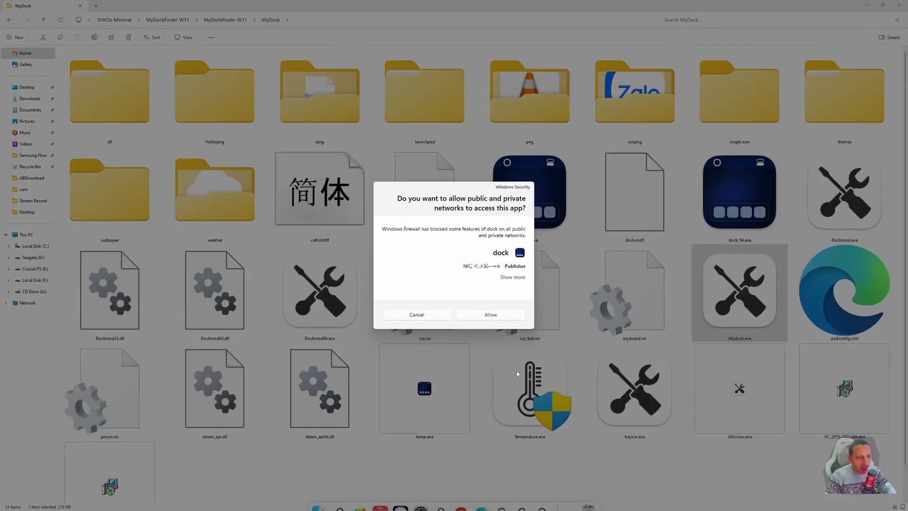
pyautogui.click(491, 315)
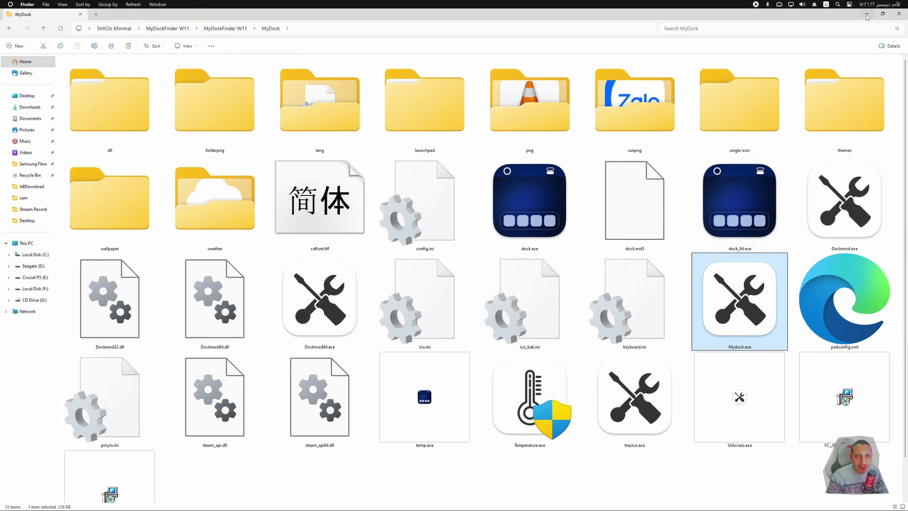
pyautogui.click(866, 18)
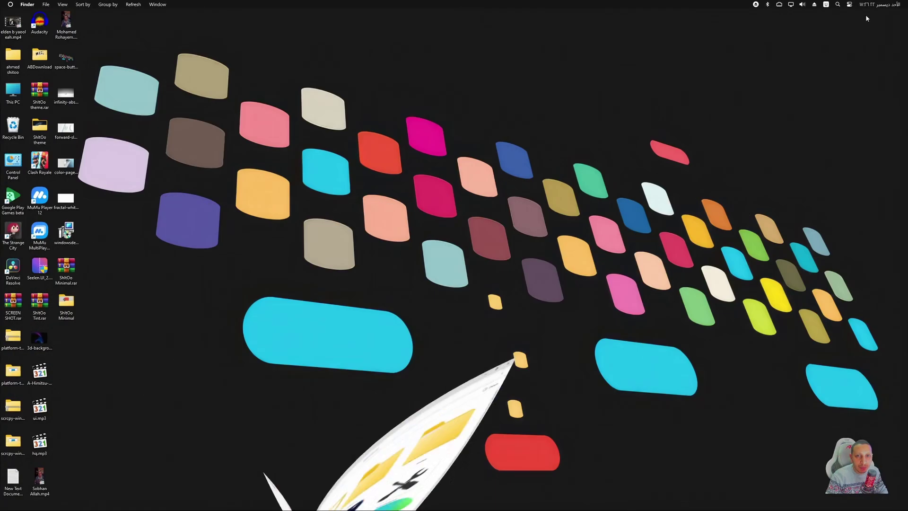
# - Remove the three question-mark icons after Edge and the one before Chrome from the dock
pyautogui.moveTo(506, 494)
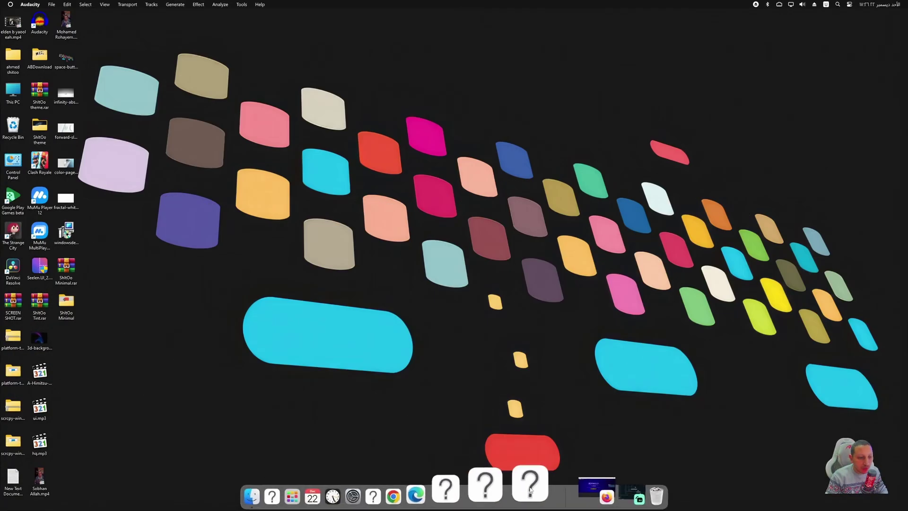
pyautogui.rightClick(489, 487)
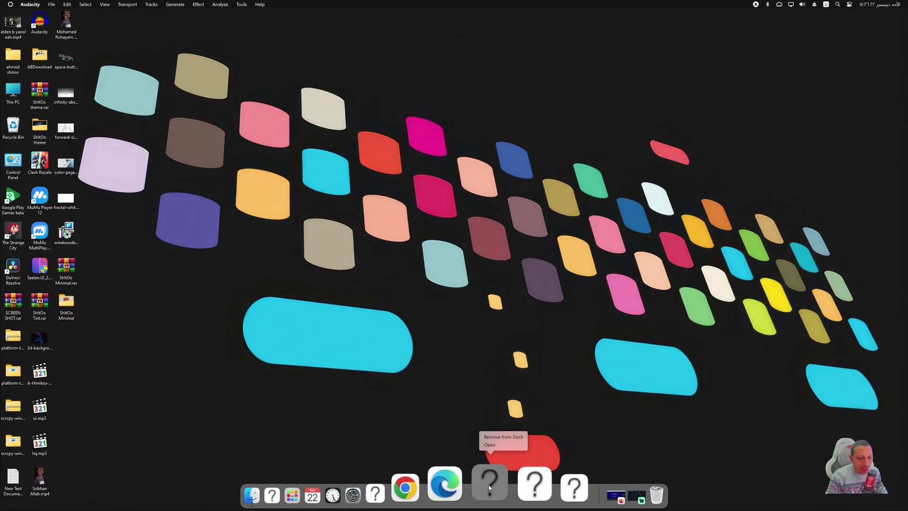
pyautogui.click(503, 436)
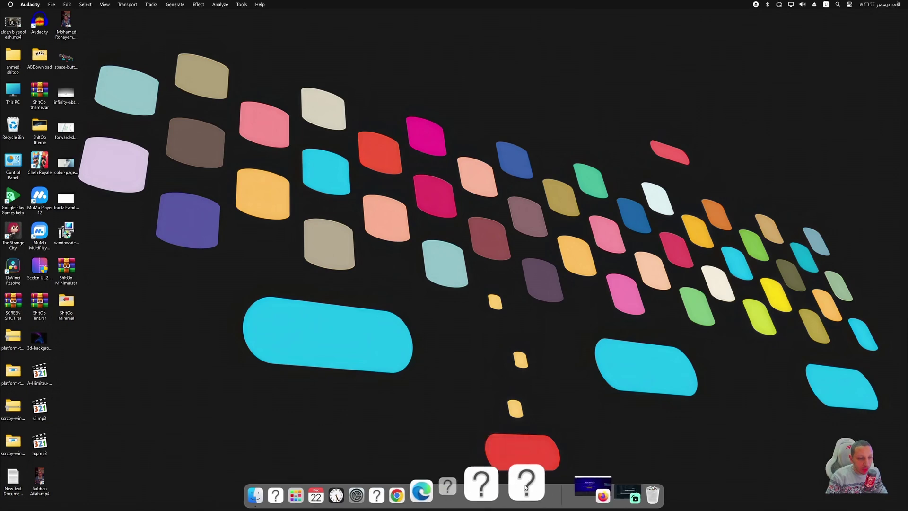
pyautogui.rightClick(519, 485)
pyautogui.click(527, 437)
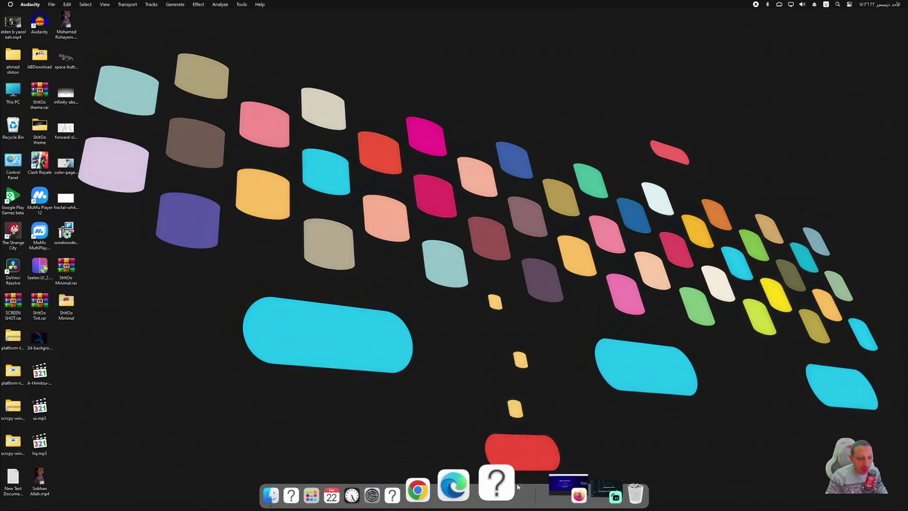
pyautogui.rightClick(497, 482)
pyautogui.click(509, 437)
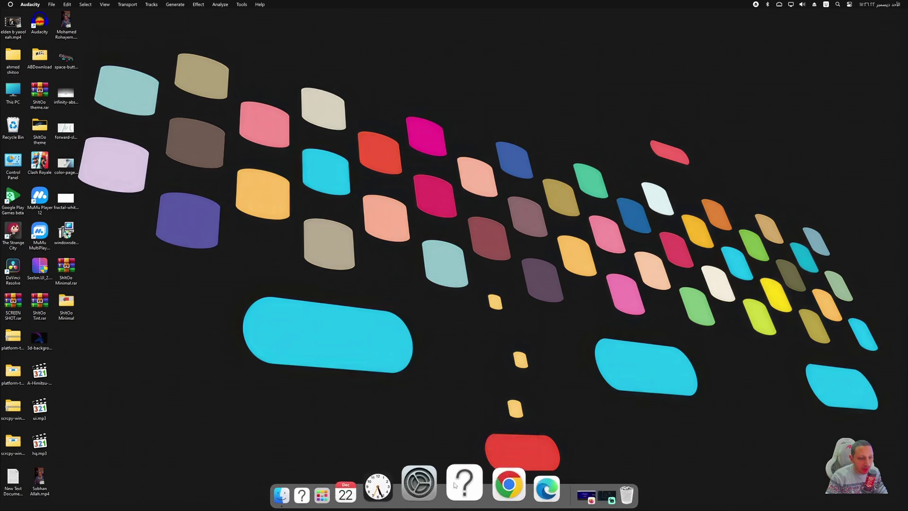
pyautogui.rightClick(461, 482)
pyautogui.click(473, 436)
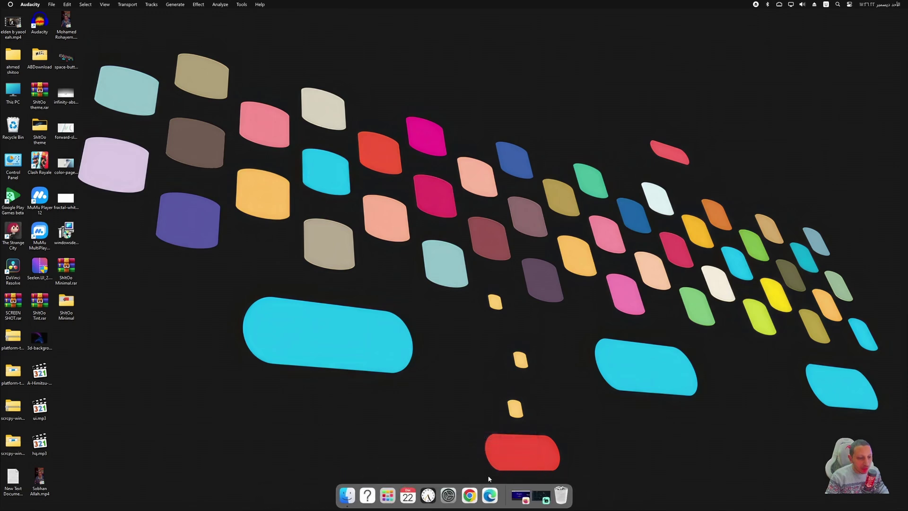
# - Hide the Windows taskbar and open the Dock & Finder preferences
pyautogui.rightClick(505, 494)
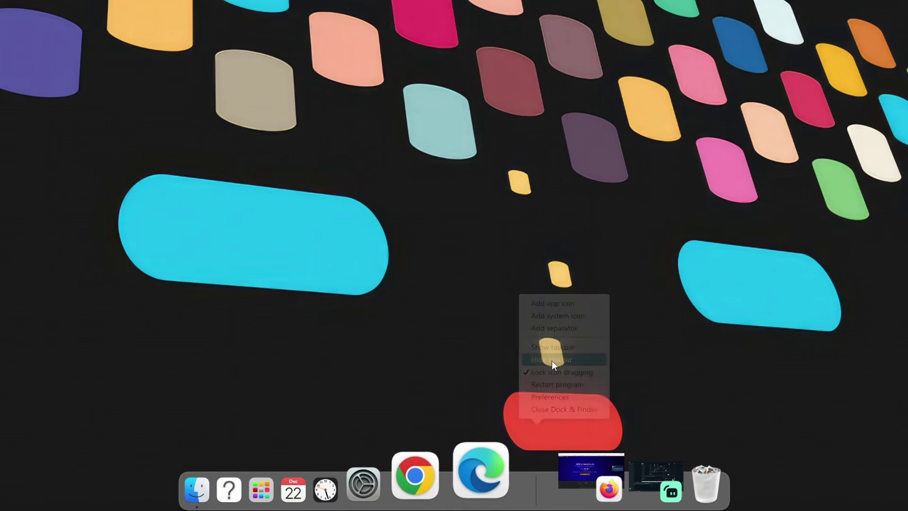
pyautogui.click(552, 361)
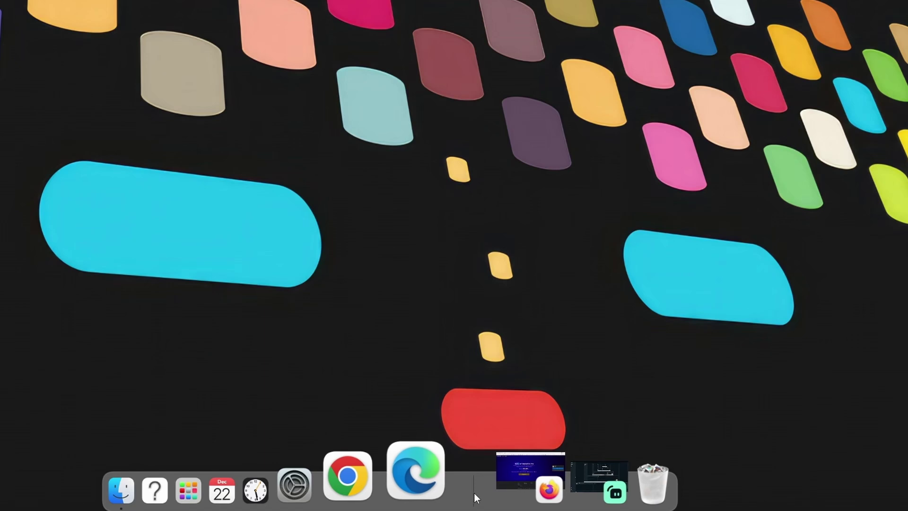
pyautogui.rightClick(475, 493)
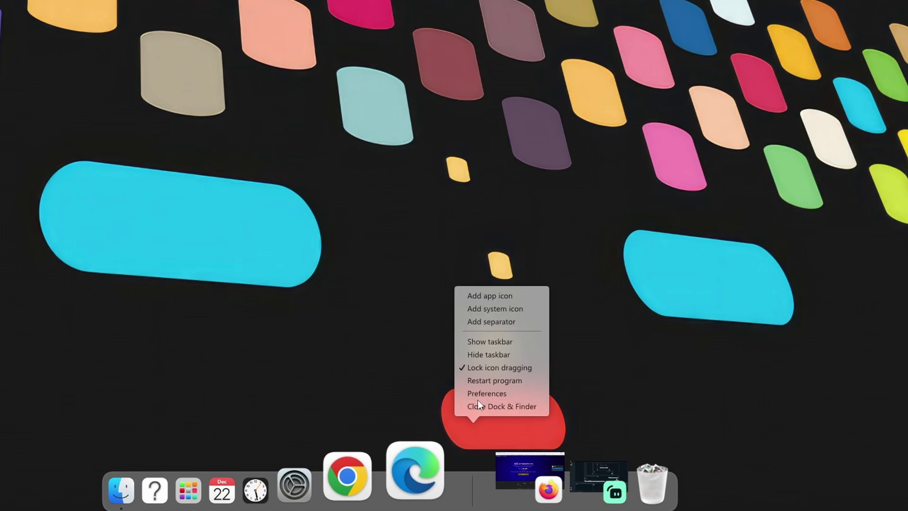
pyautogui.click(482, 393)
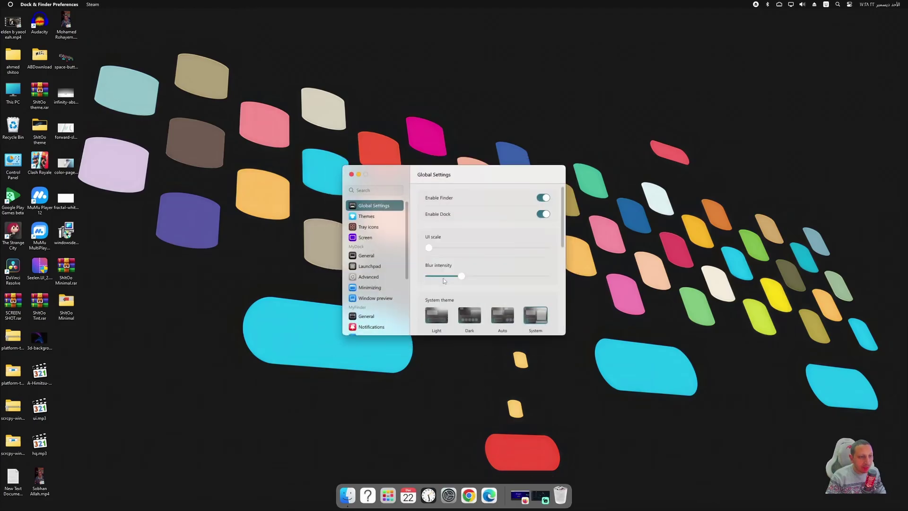
# - Preview the Dark system theme on the dock and set the system theme to Light
pyautogui.scroll(-3, 690, 148)
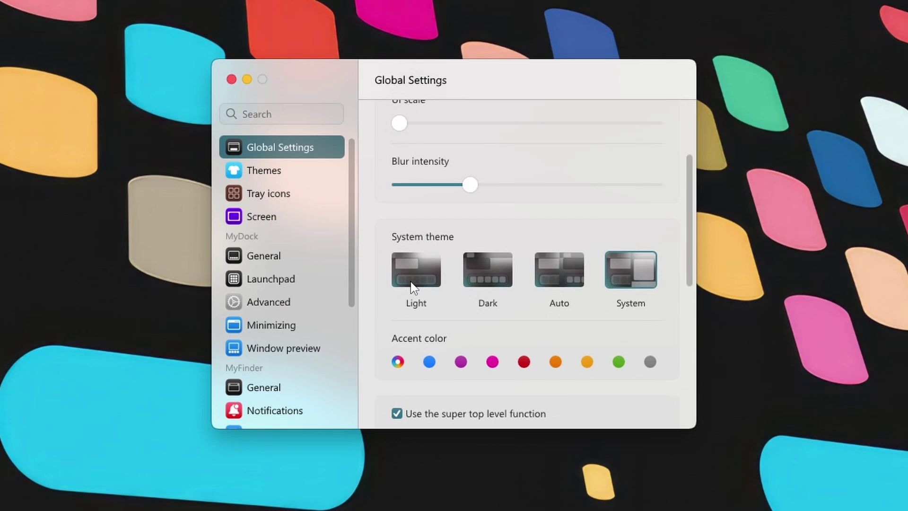
pyautogui.click(485, 279)
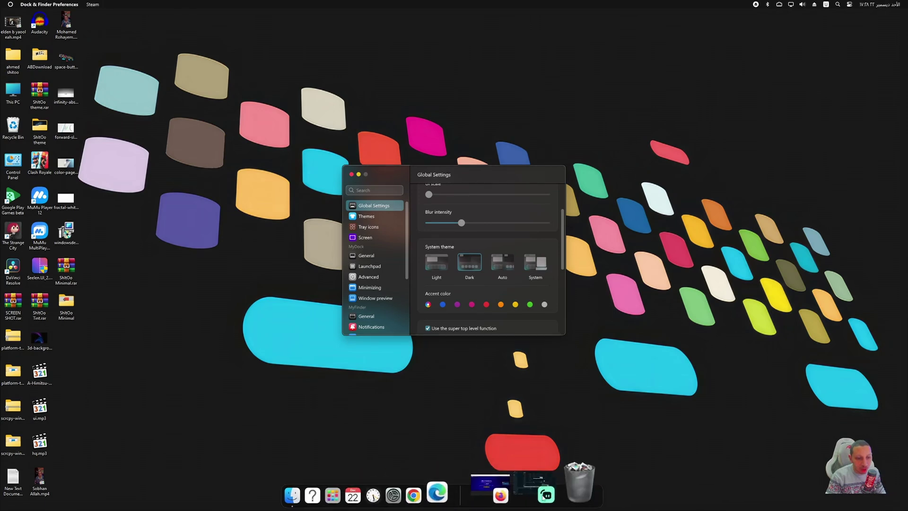
pyautogui.moveTo(525, 496)
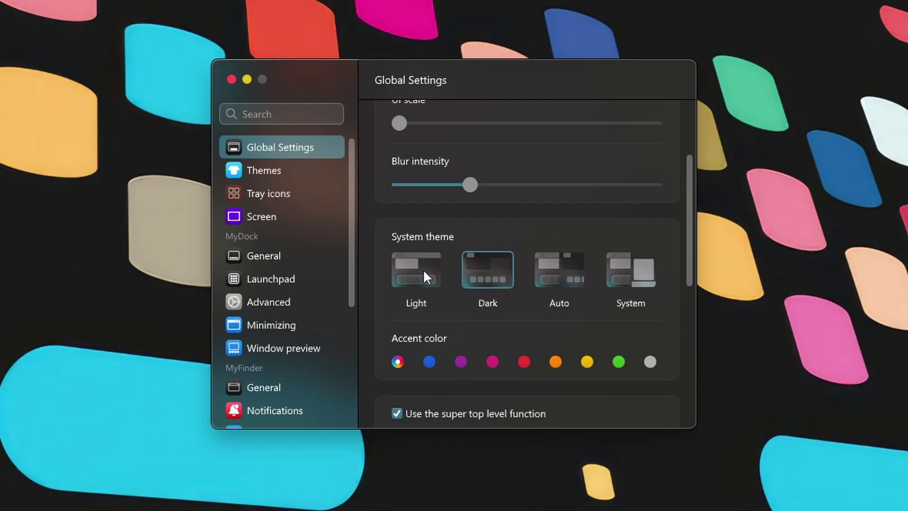
pyautogui.click(439, 262)
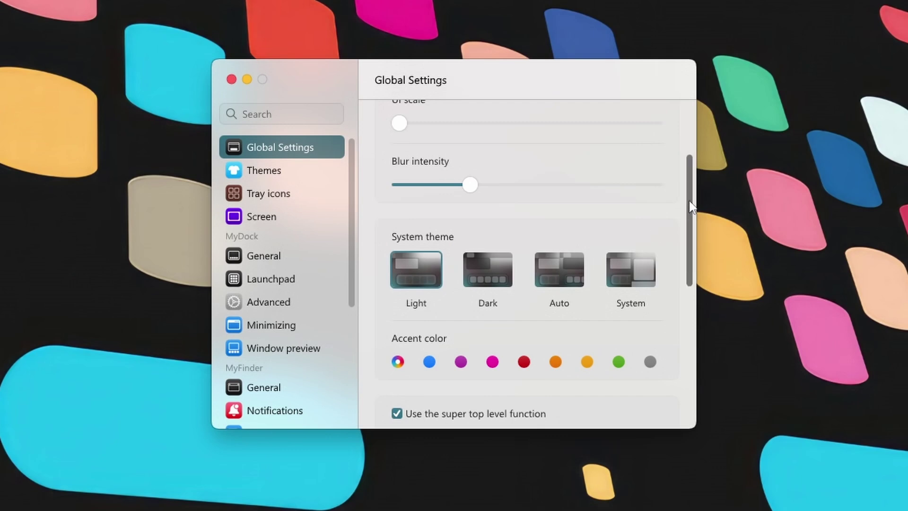
# - Set Dock & Finder to start automatically after logging in using the Service option
pyautogui.moveTo(693, 190); pyautogui.dragTo(682, 317)
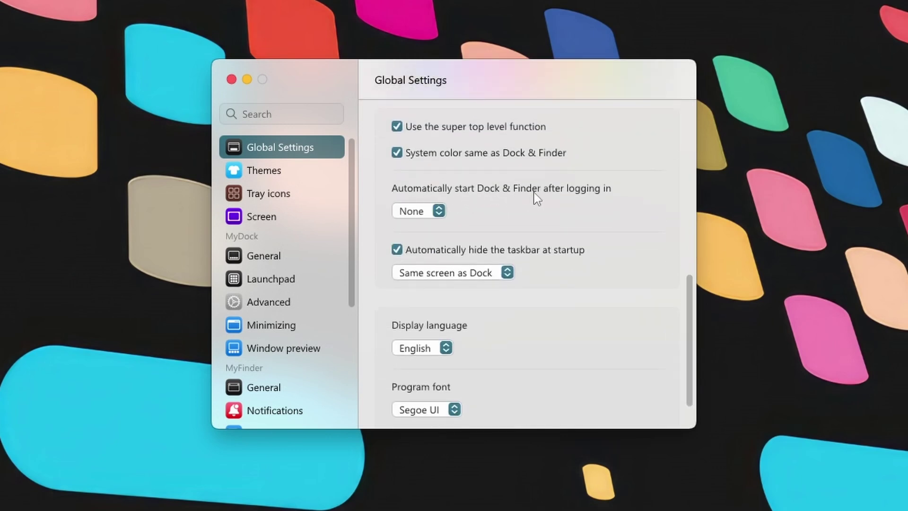
pyautogui.click(439, 215)
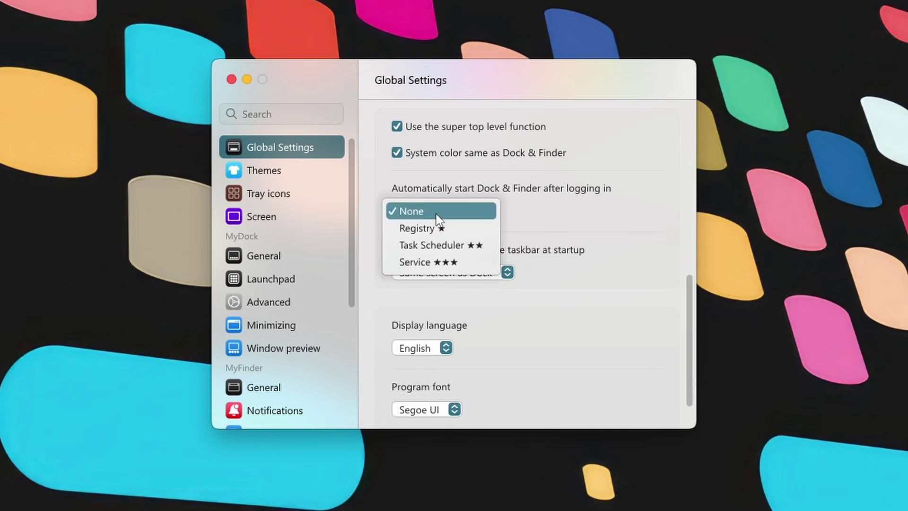
pyautogui.click(423, 259)
pyautogui.scroll(10, 476, 257)
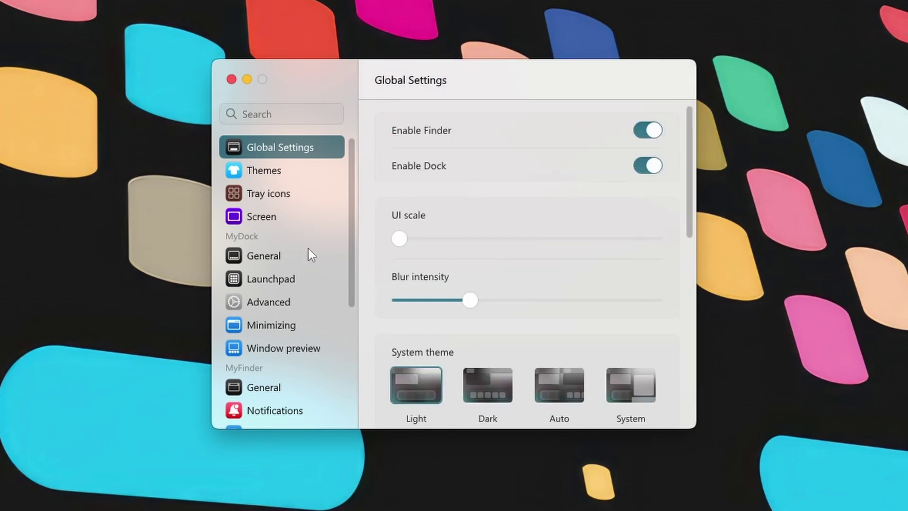
# - Adjust the dock's icon size in the MyDock General settings
pyautogui.click(263, 258)
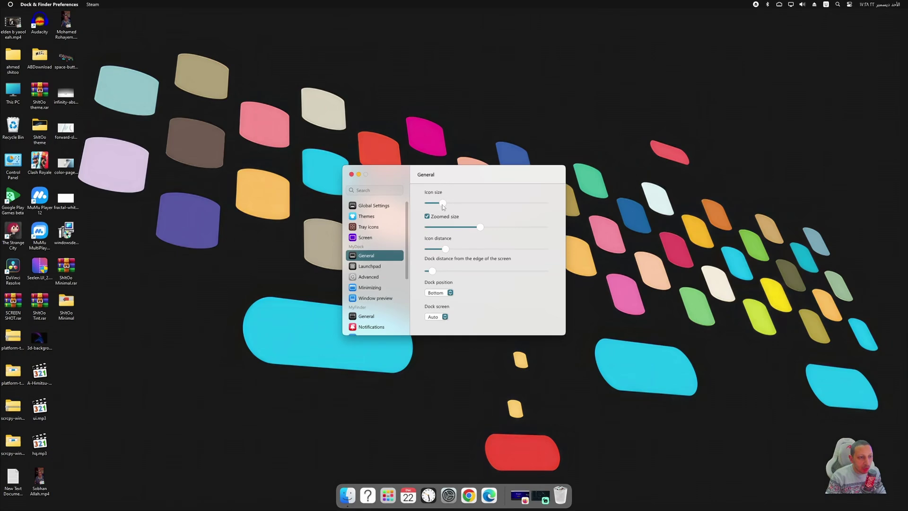
pyautogui.click(442, 206)
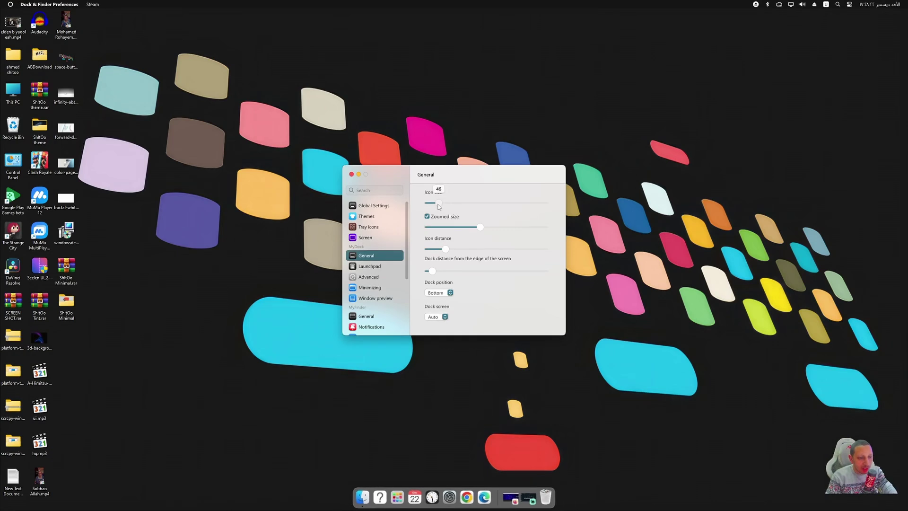
pyautogui.moveTo(443, 206); pyautogui.dragTo(442, 203)
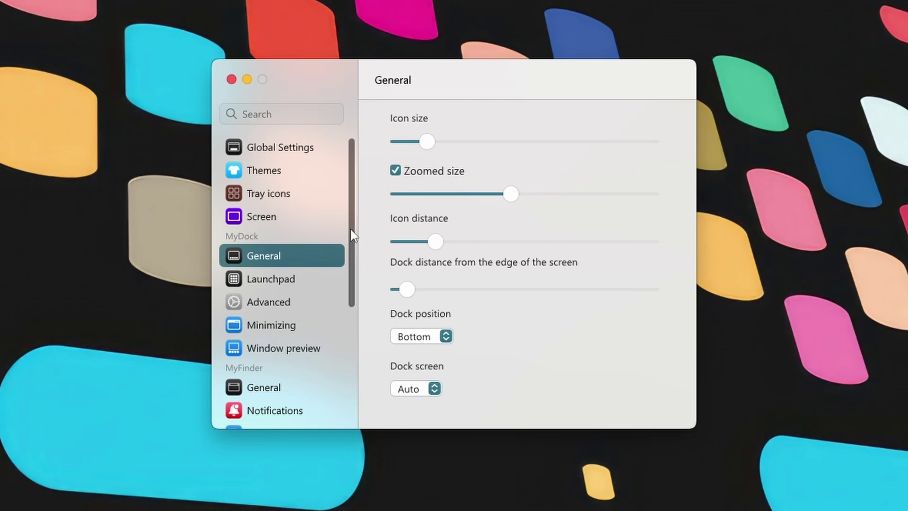
# - Set the MyFinder time display format to the 12-hour format without seconds and look through the date display formats
pyautogui.moveTo(350, 194); pyautogui.dragTo(344, 280)
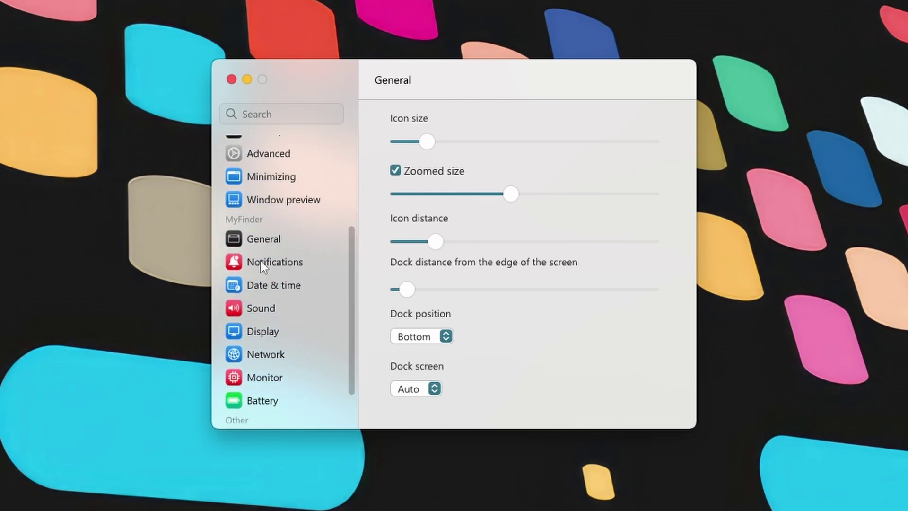
pyautogui.click(272, 263)
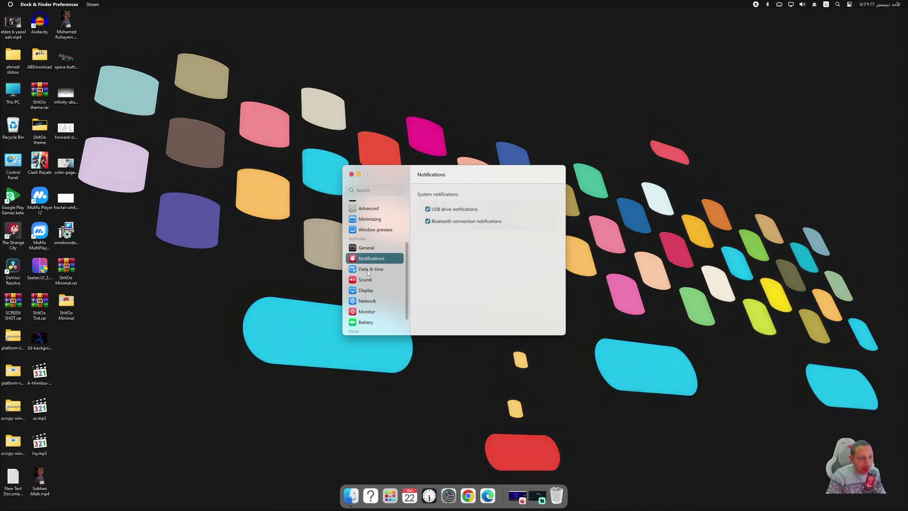
pyautogui.click(272, 285)
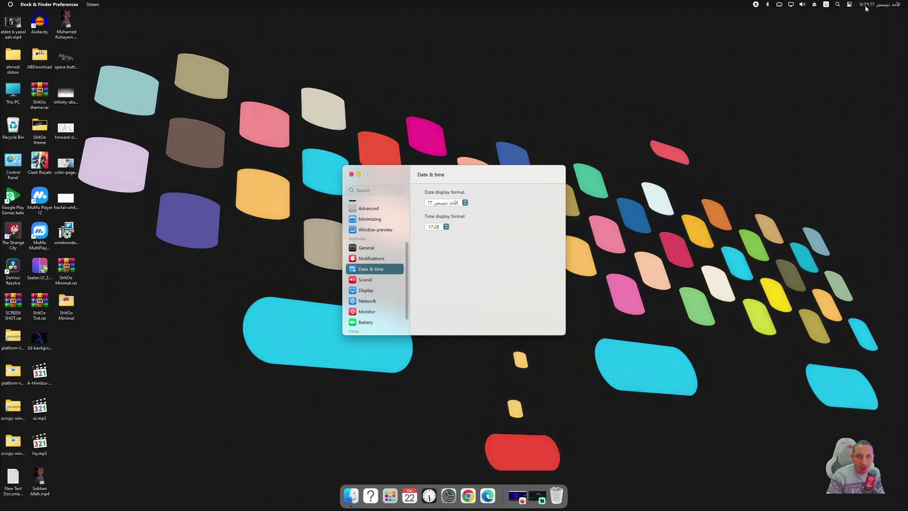
pyautogui.click(437, 227)
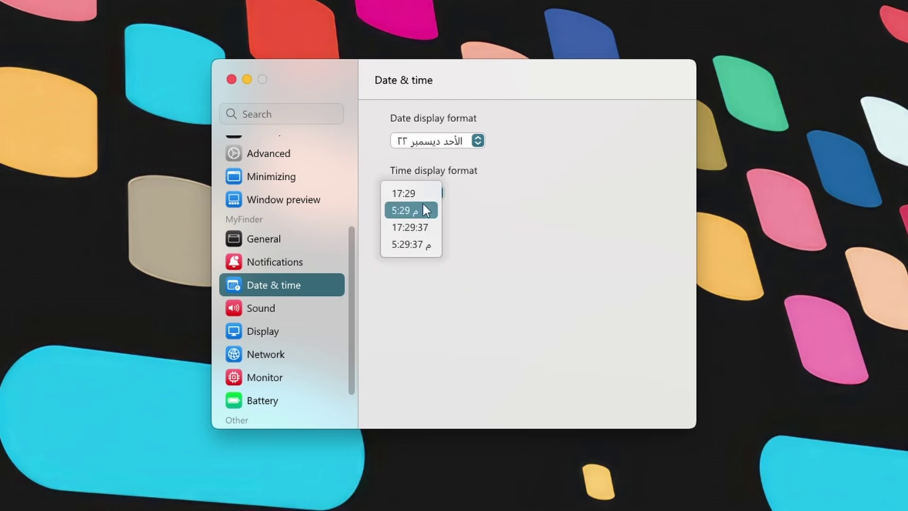
pyautogui.click(400, 211)
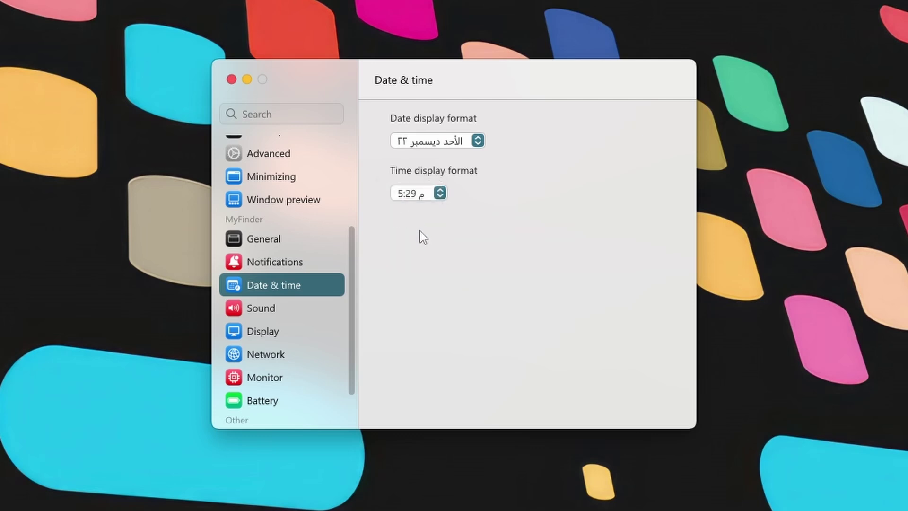
pyautogui.click(476, 139)
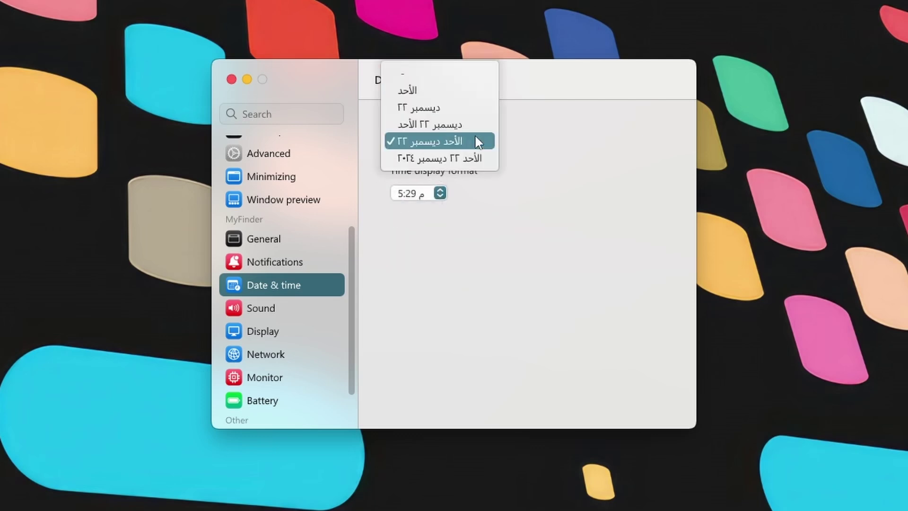
pyautogui.click(449, 159)
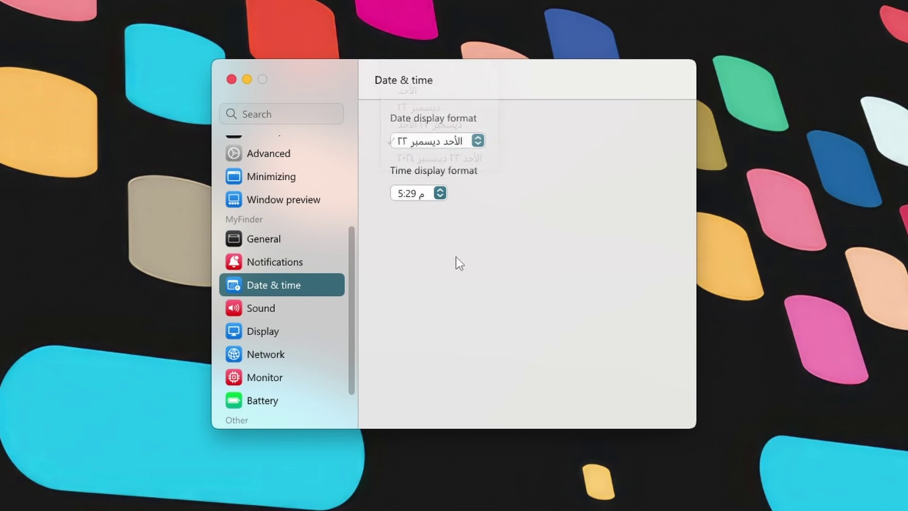
# - Examine the MyFinder Sound, Display and Network settings and the network list in the desktop's top bar
pyautogui.click(254, 309)
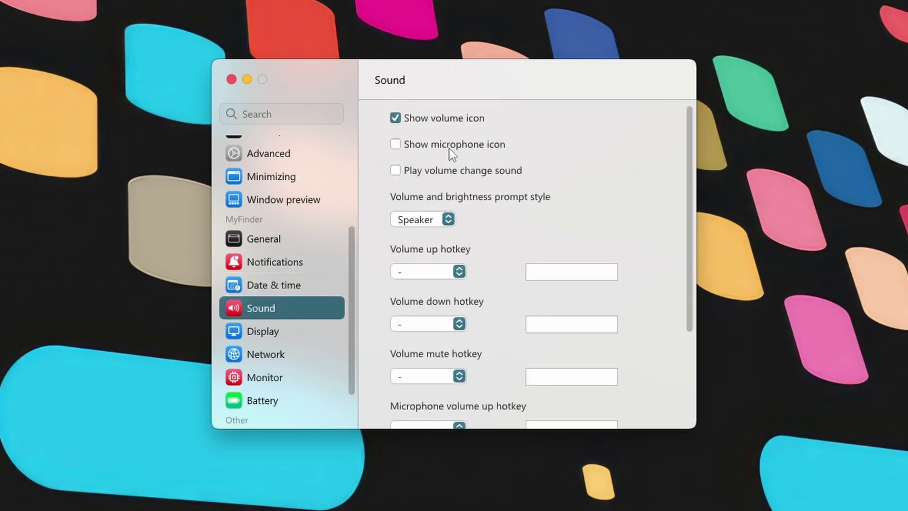
pyautogui.click(395, 144)
pyautogui.click(235, 333)
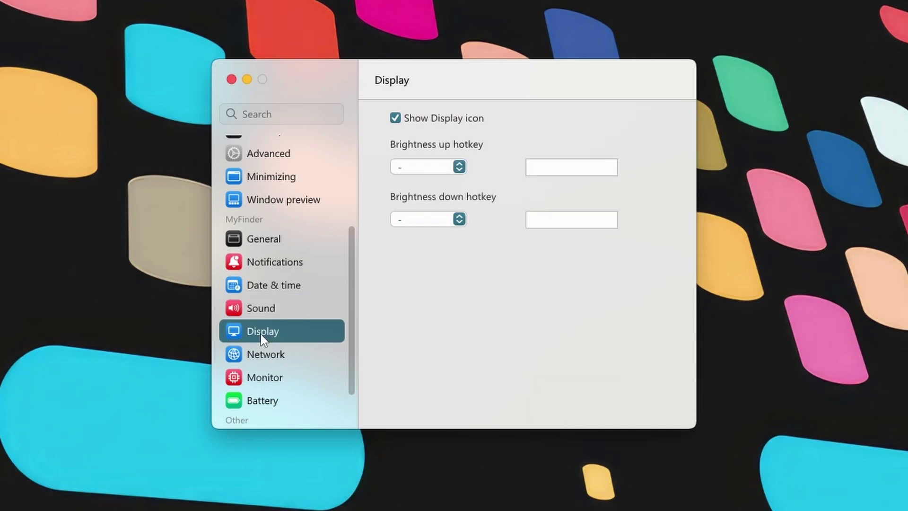
pyautogui.click(272, 358)
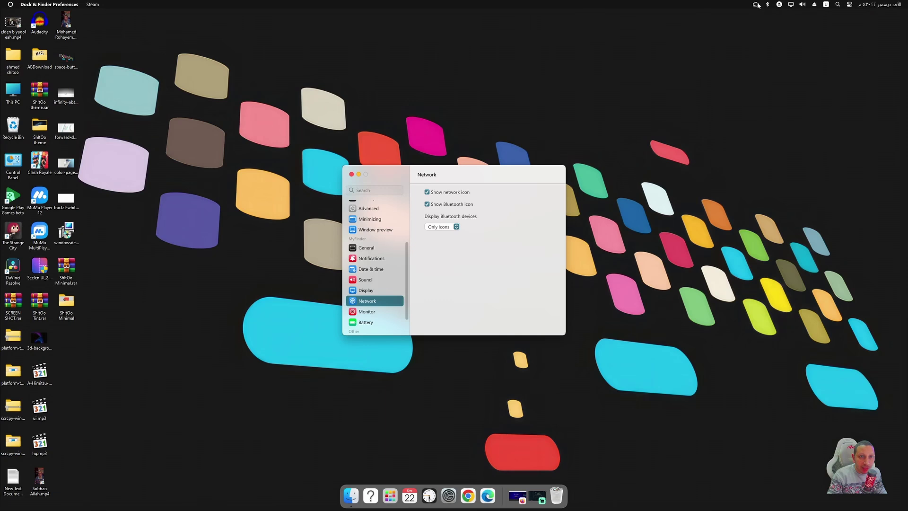
pyautogui.click(755, 4)
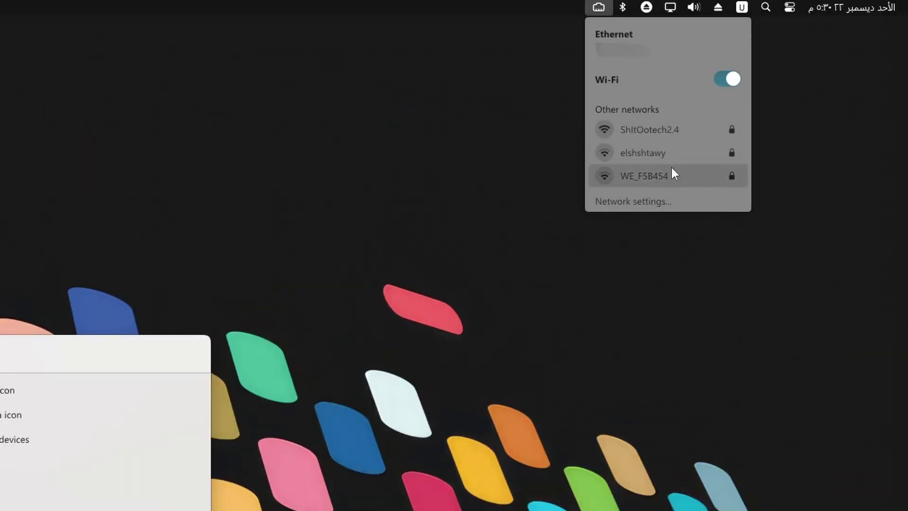
pyautogui.click(398, 150)
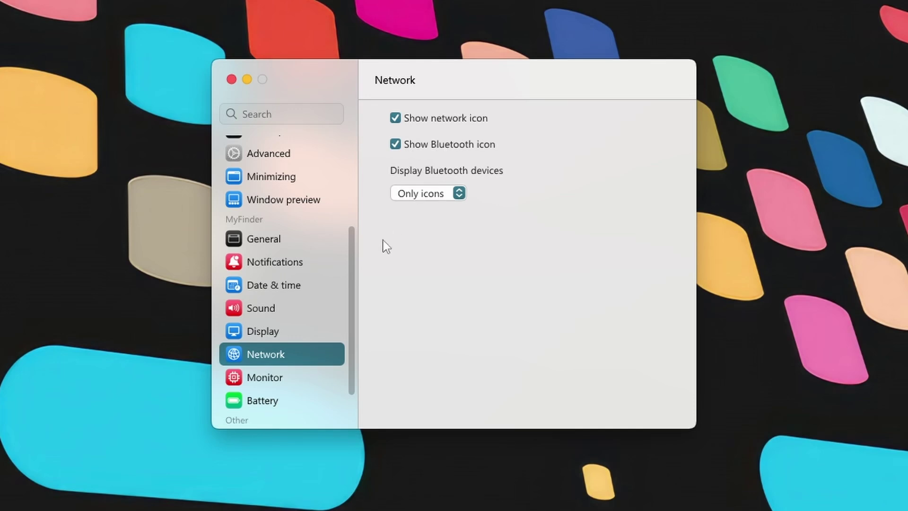
# - Preview the CPU monitor in the top bar, check the Battery settings and close the preferences
pyautogui.click(262, 381)
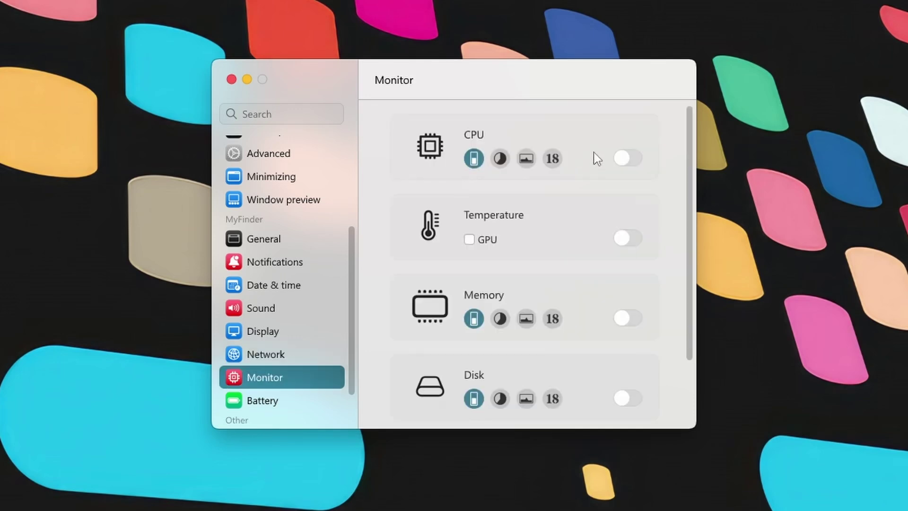
pyautogui.click(629, 158)
pyautogui.click(744, 5)
pyautogui.click(271, 400)
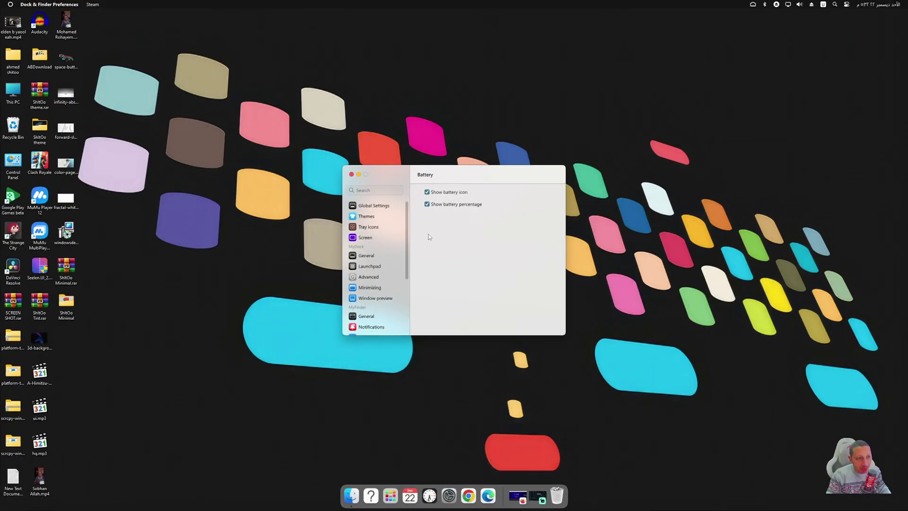
pyautogui.click(351, 175)
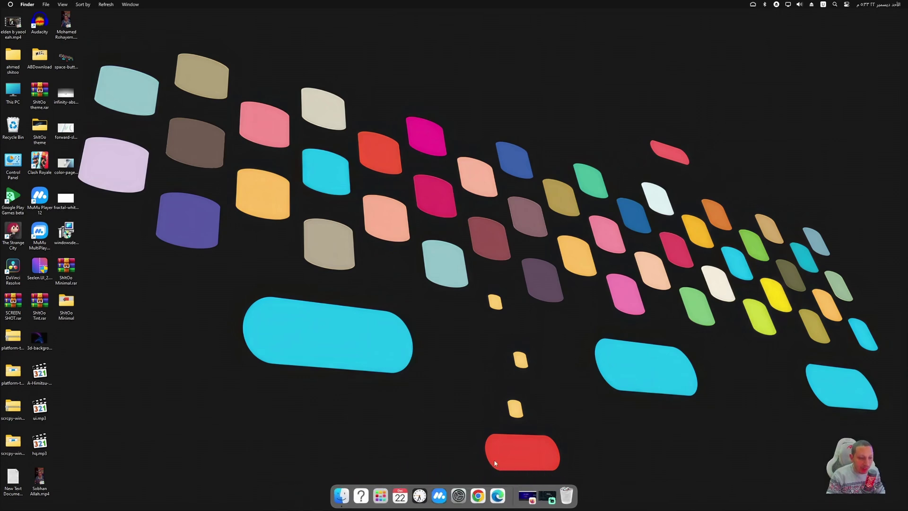
# - Unlock icon dragging on the dock and move the MuMu Player icon between the calendar and the clock
pyautogui.rightClick(513, 497)
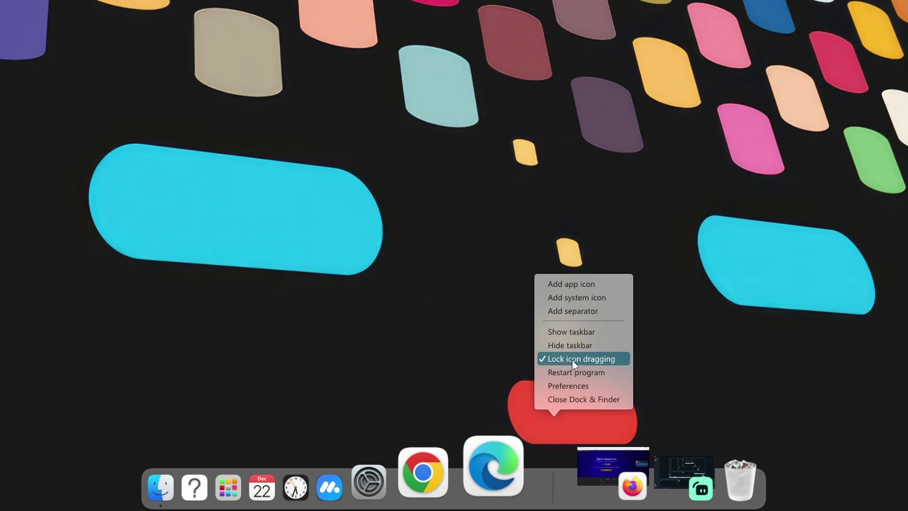
pyautogui.click(576, 360)
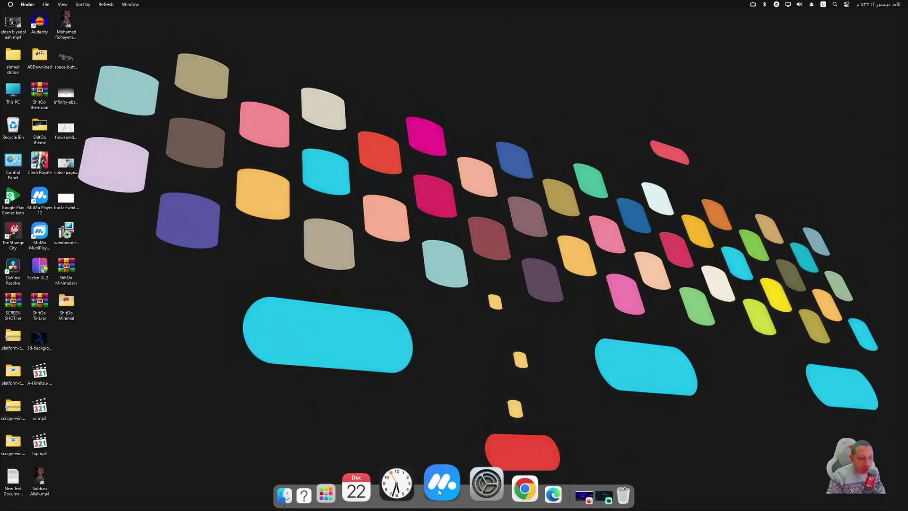
pyautogui.moveTo(439, 492); pyautogui.dragTo(419, 492)
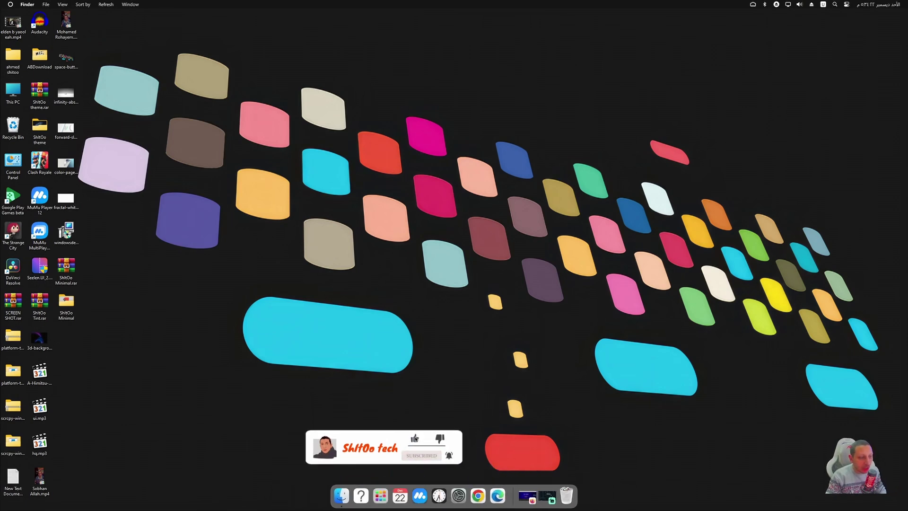
# - Extract win-x64.zip from the ShItOo Minimal folder into a win-x64 folder
pyautogui.doubleClick(71, 307)
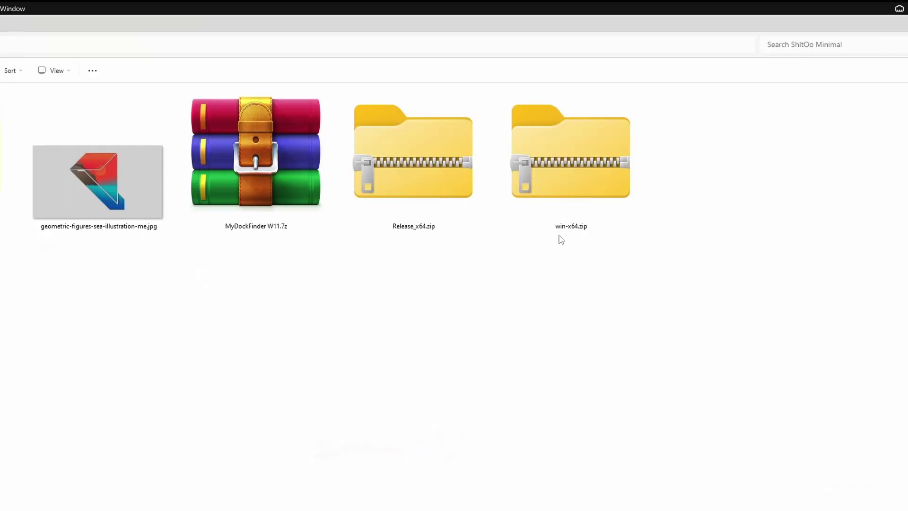
pyautogui.click(573, 162)
pyautogui.rightClick(573, 162)
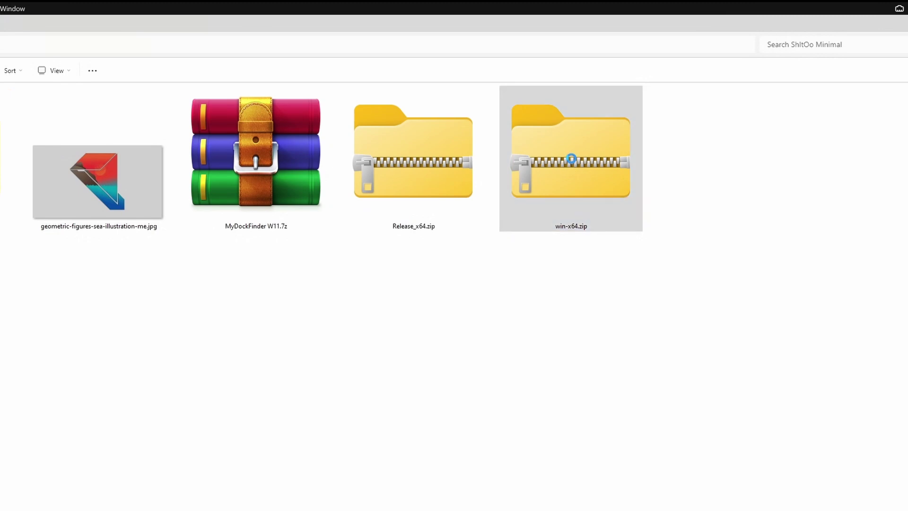
pyautogui.moveTo(650, 400)
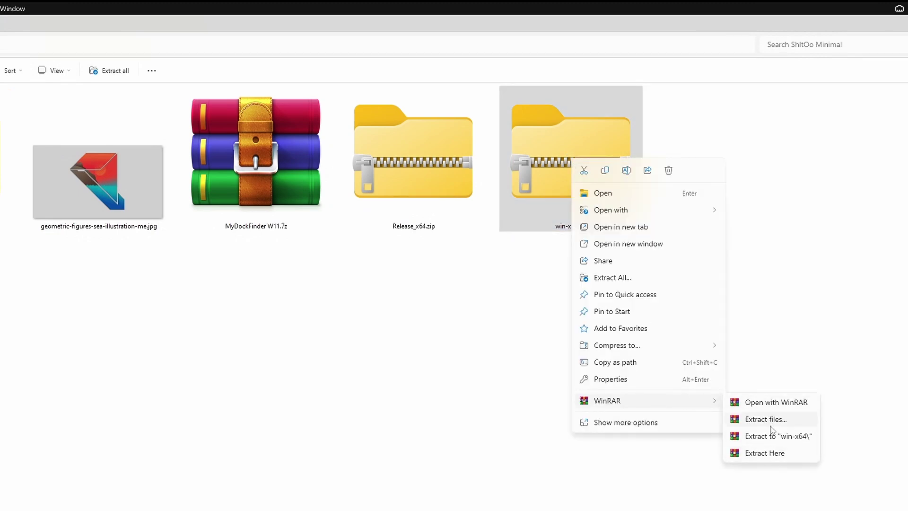
pyautogui.click(766, 419)
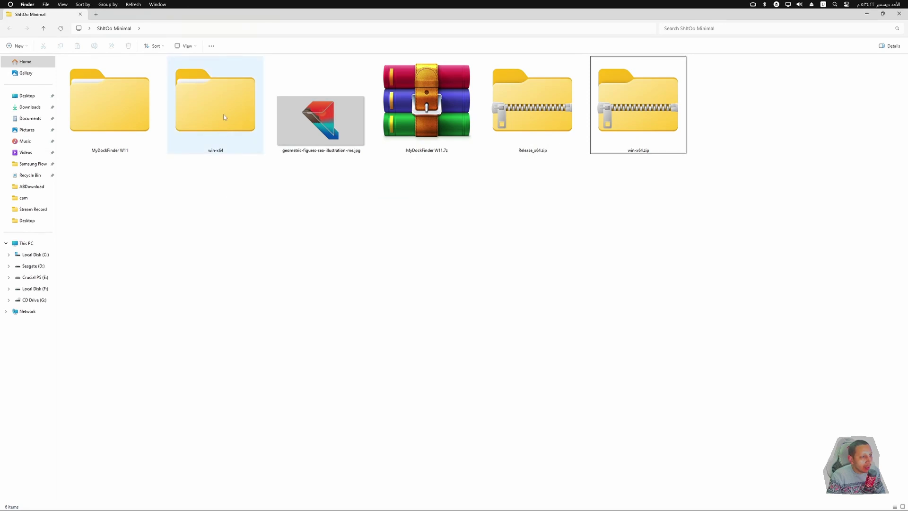
# - Show the inner win-x64 folder's contents as extra large icons and launch uWidgets.exe
pyautogui.doubleClick(225, 117)
pyautogui.click(127, 118)
pyautogui.doubleClick(128, 119)
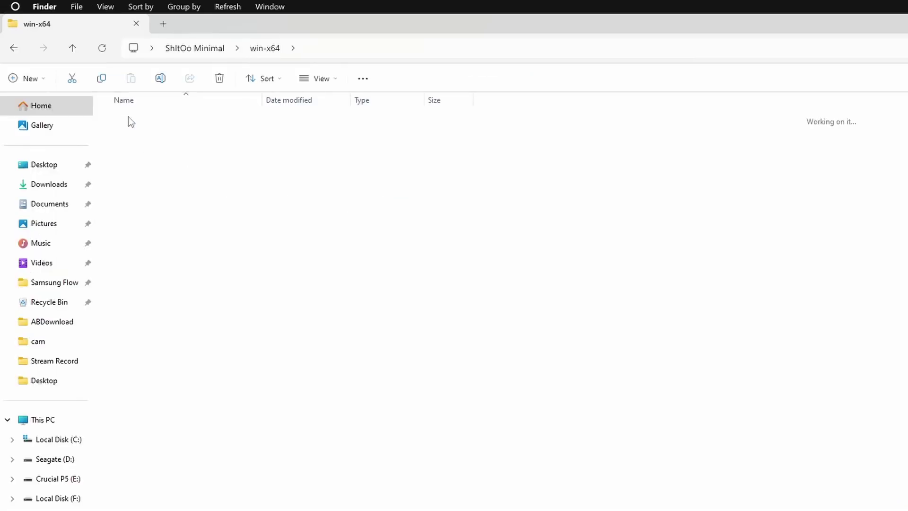
pyautogui.click(320, 82)
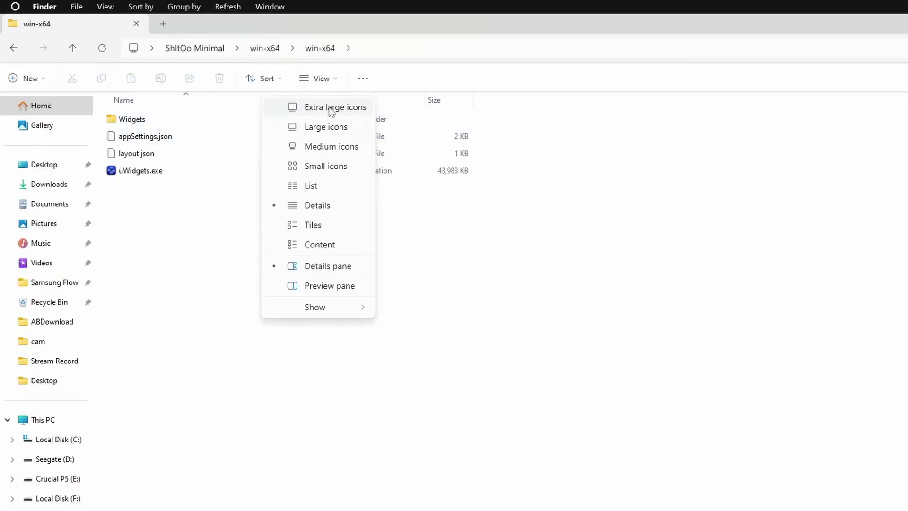
pyautogui.click(332, 108)
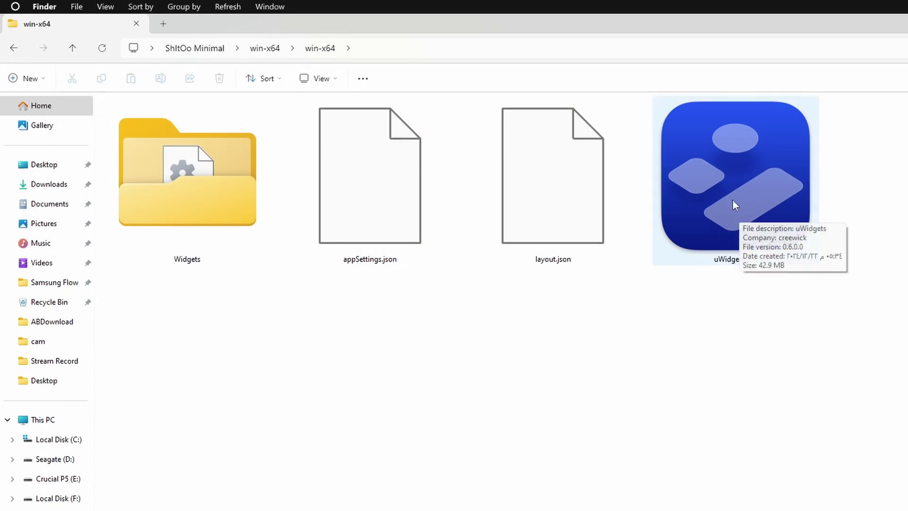
pyautogui.click(735, 170)
pyautogui.doubleClick(785, 257)
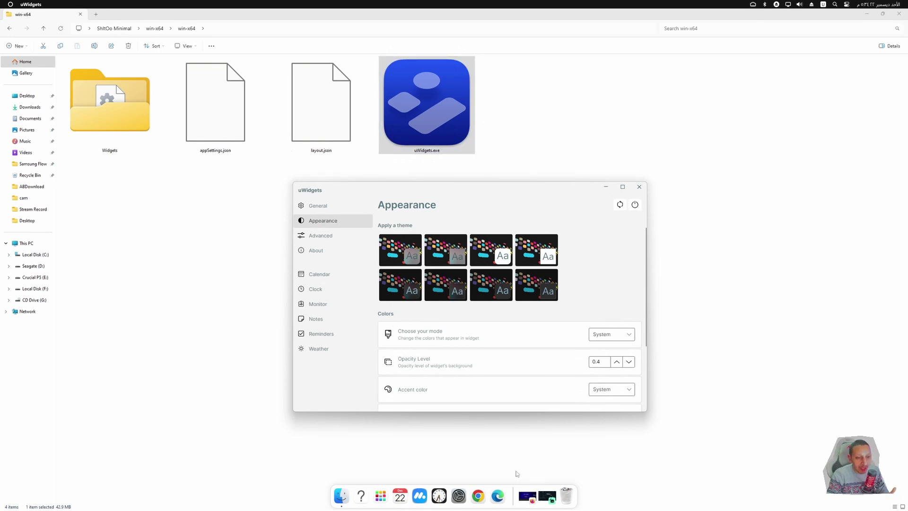
# - Switch to Firefox and examine the SDK and runtime installers on the Download .NET 8.0 page
pyautogui.click(527, 495)
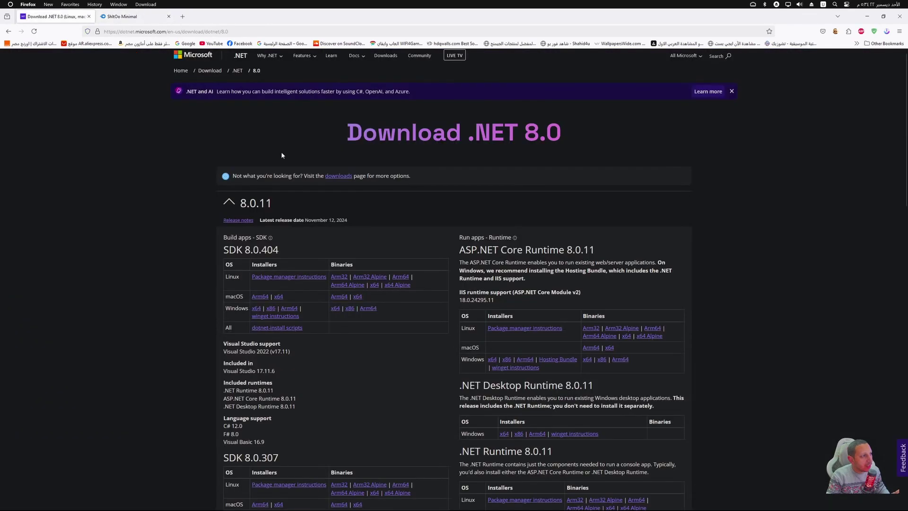
pyautogui.scroll(-3, 308, 284)
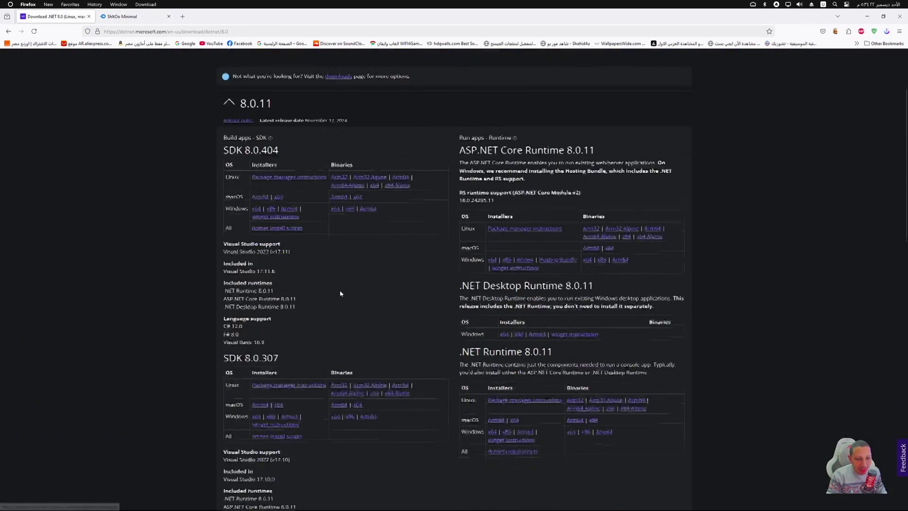
pyautogui.scroll(-2, 339, 293)
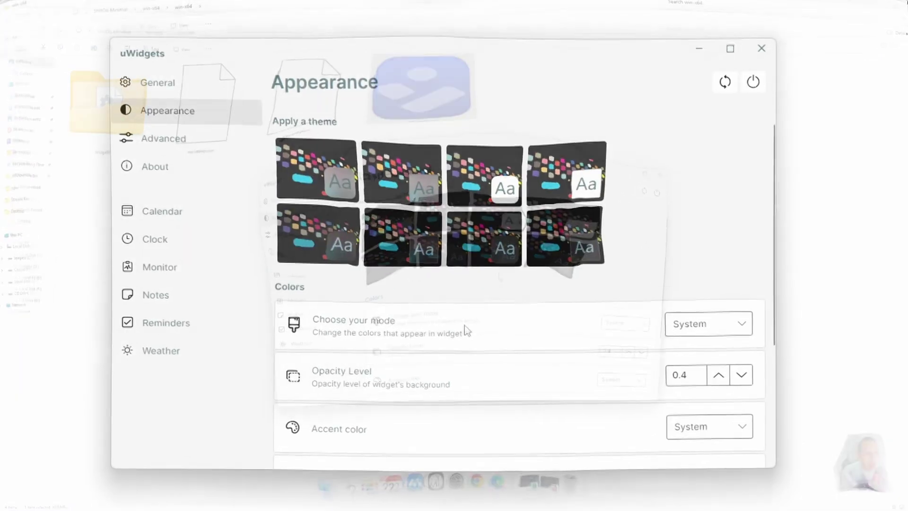
# - Set the uWidgets color mode to Light in the Appearance settings
pyautogui.click(732, 324)
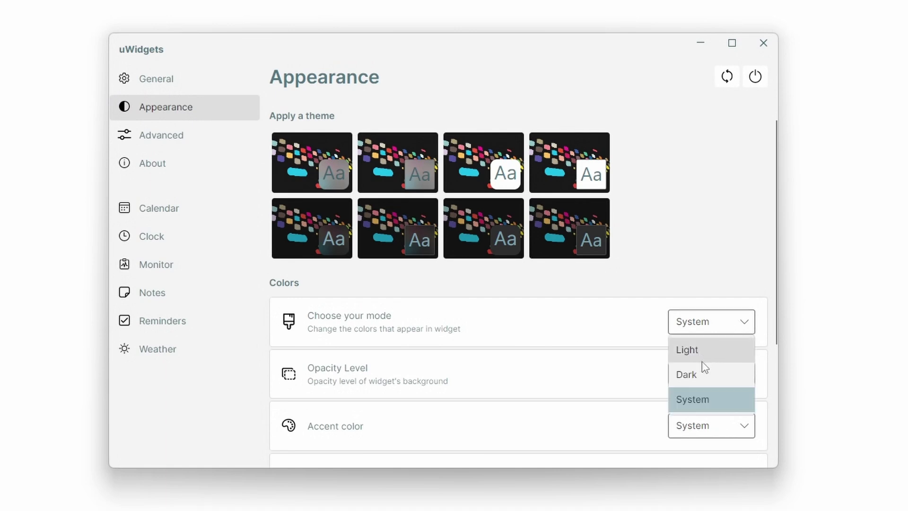
pyautogui.click(706, 239)
pyautogui.click(712, 326)
pyautogui.click(686, 350)
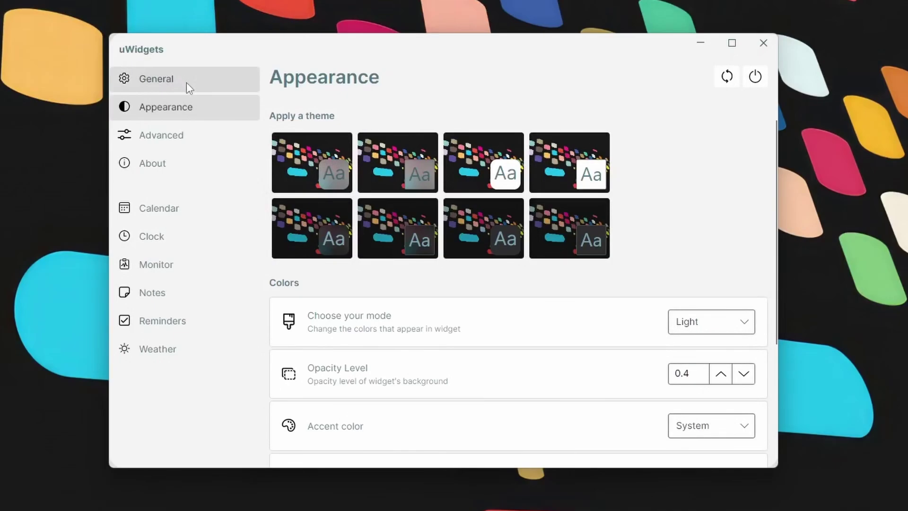
# - Turn on Run on startup in the uWidgets General settings and look through the display languages
pyautogui.click(186, 85)
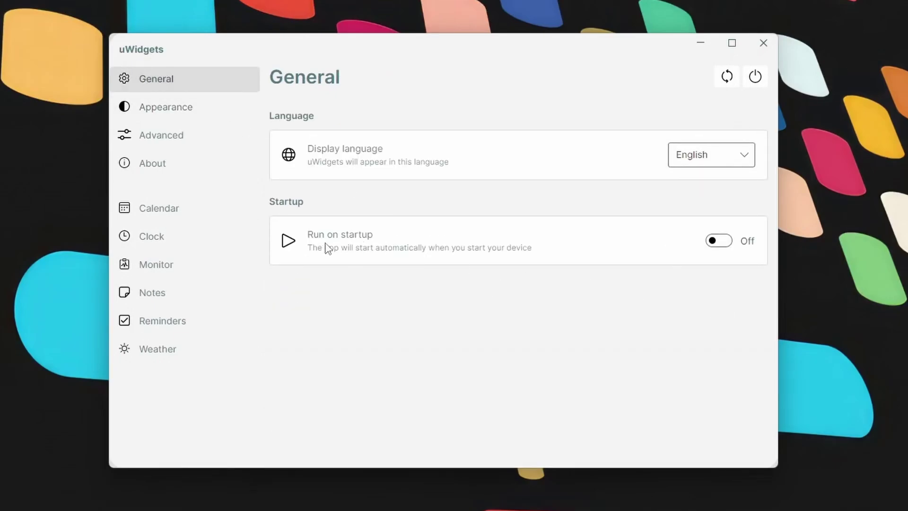
pyautogui.click(717, 242)
pyautogui.click(739, 162)
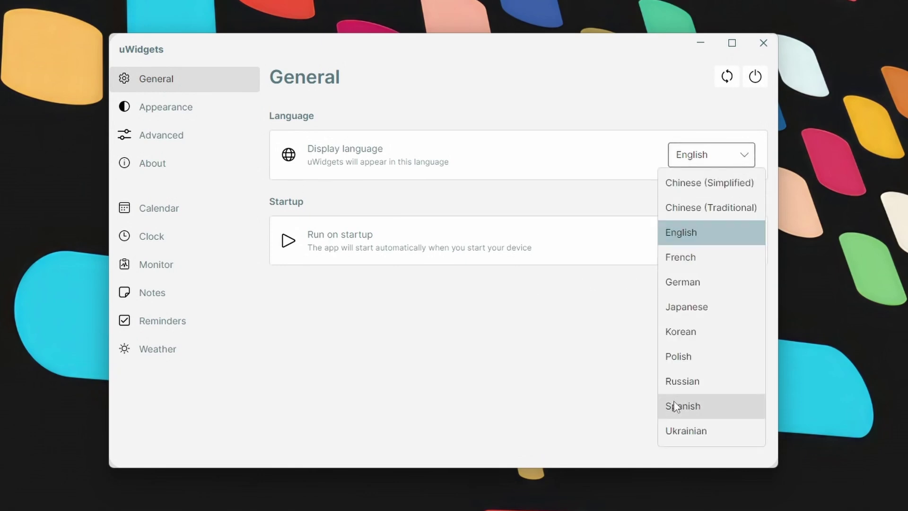
pyautogui.click(534, 362)
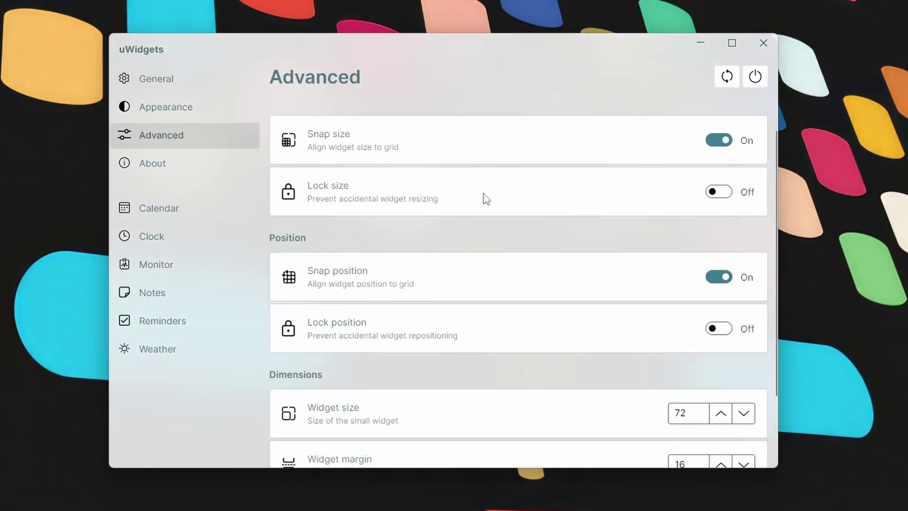
# - Turn off the Monochrome theme and set the font family to Microsoft YaHei in the uWidgets Appearance settings
pyautogui.click(149, 107)
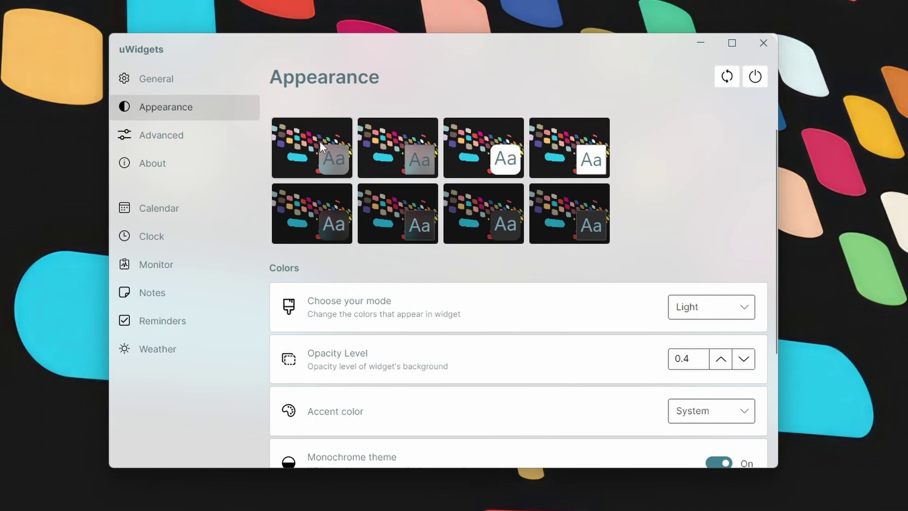
pyautogui.scroll(-2, 365, 409)
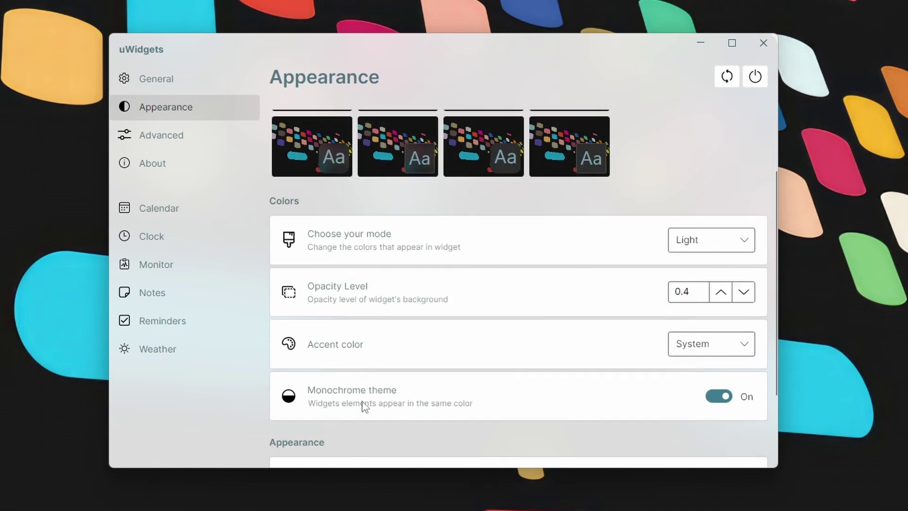
pyautogui.click(716, 400)
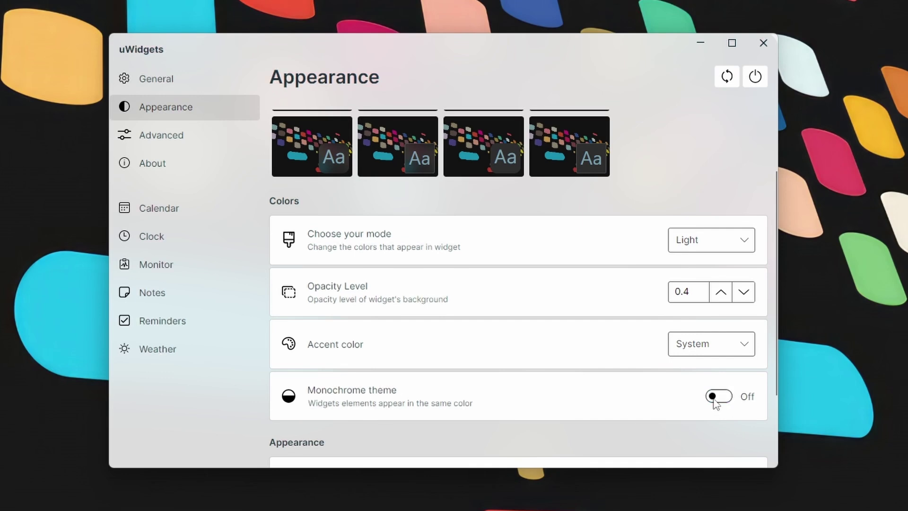
pyautogui.scroll(-3, 583, 299)
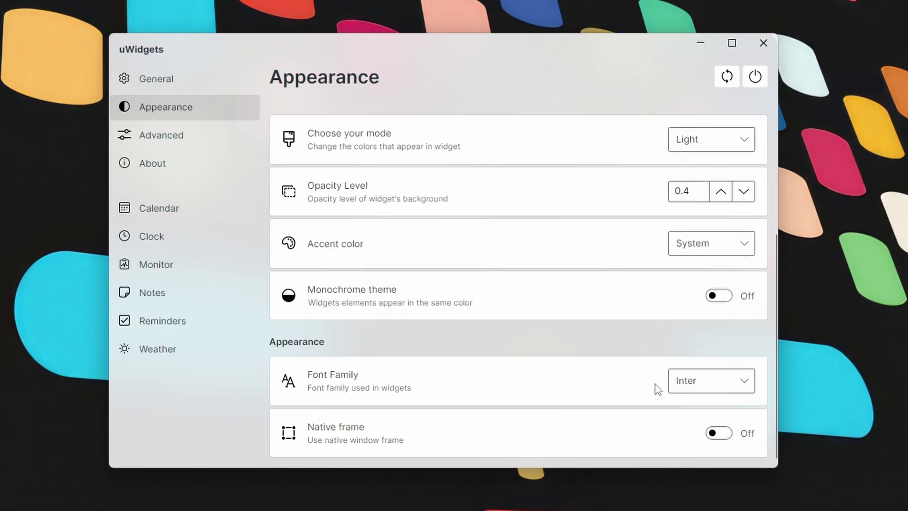
pyautogui.click(733, 390)
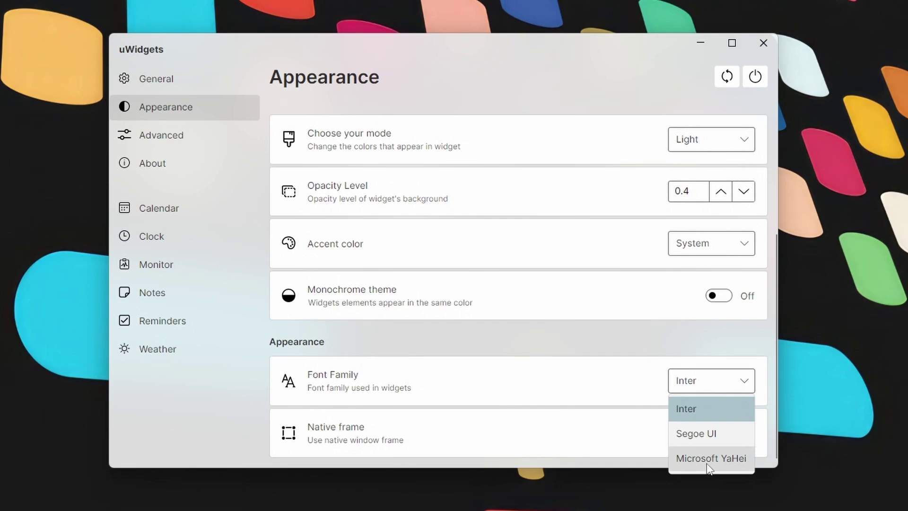
pyautogui.click(709, 461)
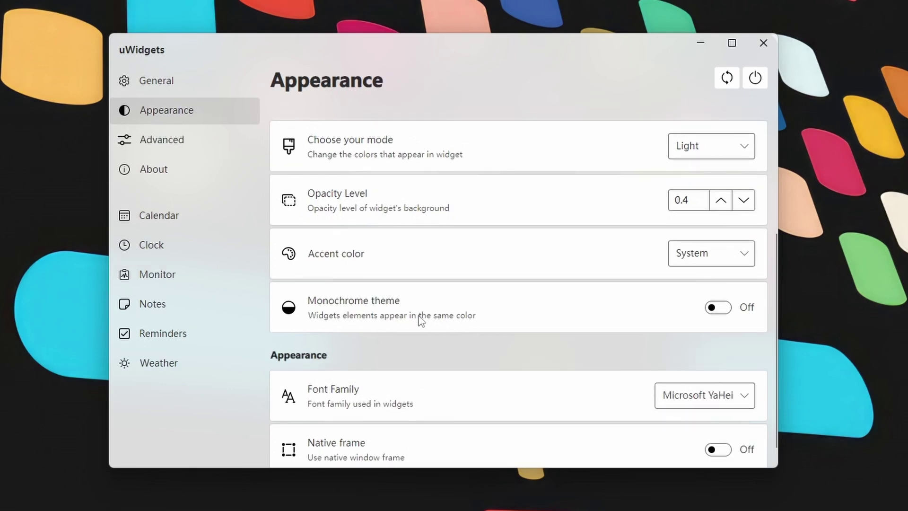
# - Place the Calendar Date widget and the Digital clock widget side by side on the desktop
pyautogui.click(173, 213)
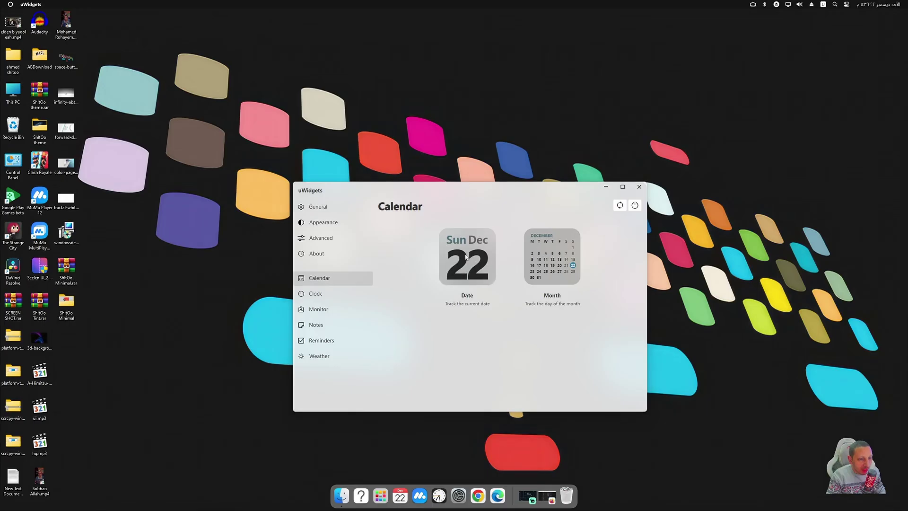
pyautogui.moveTo(466, 256); pyautogui.dragTo(183, 263)
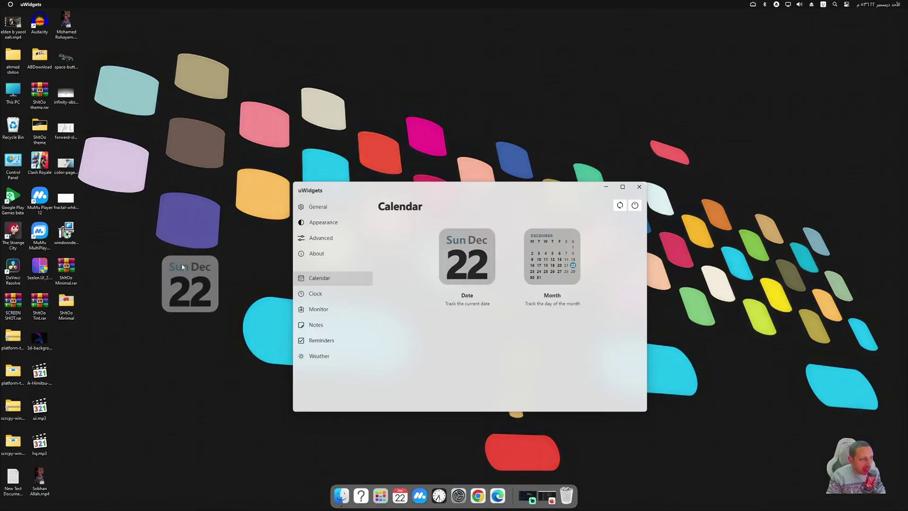
pyautogui.click(319, 295)
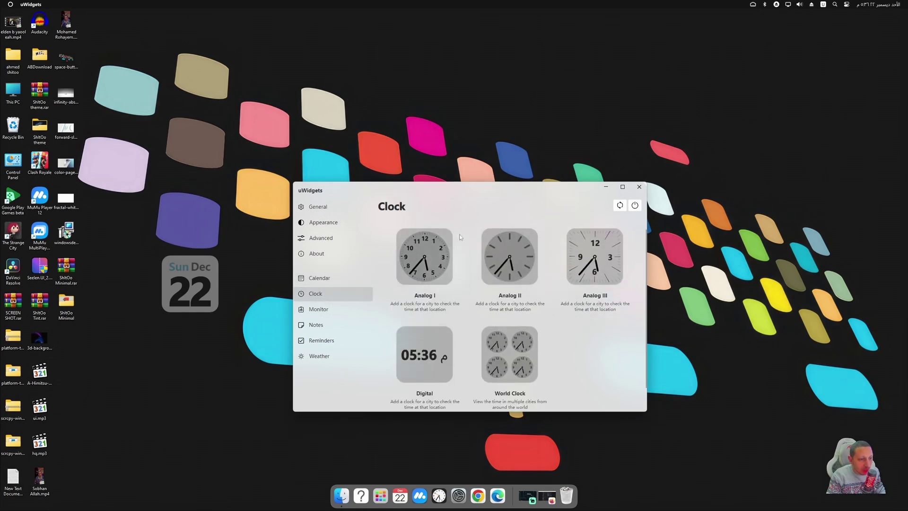
pyautogui.moveTo(455, 193); pyautogui.dragTo(557, 142)
pyautogui.moveTo(531, 308); pyautogui.dragTo(260, 284)
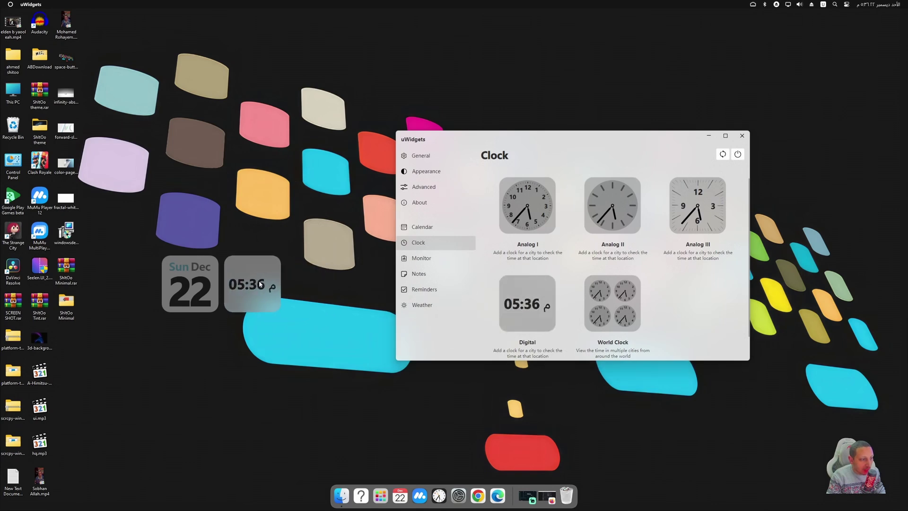
# - Add the Single Metric monitor widget below the date widget and a Note widget below the digital clock
pyautogui.click(427, 258)
pyautogui.moveTo(609, 226); pyautogui.dragTo(184, 340)
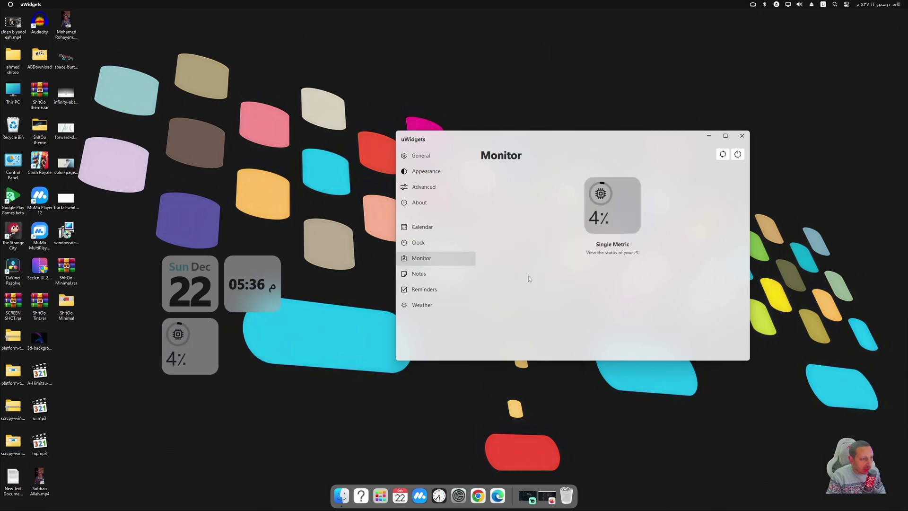
pyautogui.click(430, 275)
pyautogui.click(440, 288)
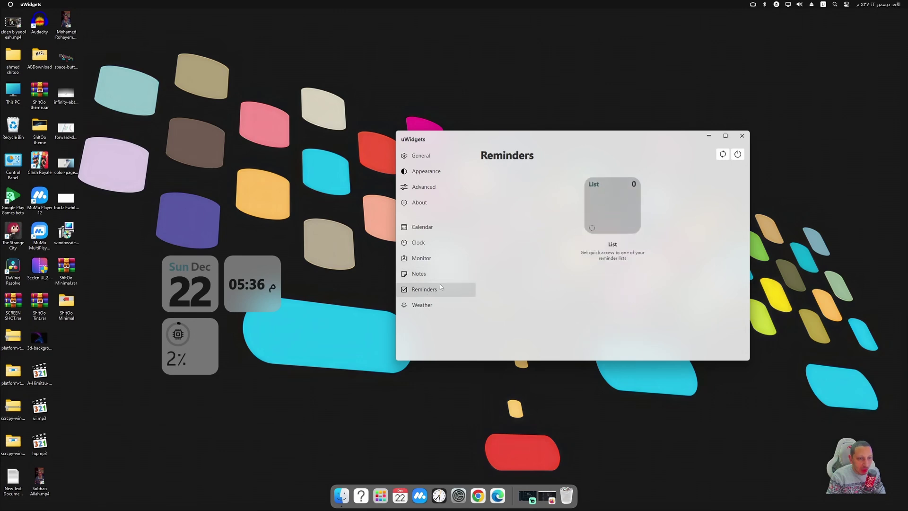
pyautogui.click(439, 274)
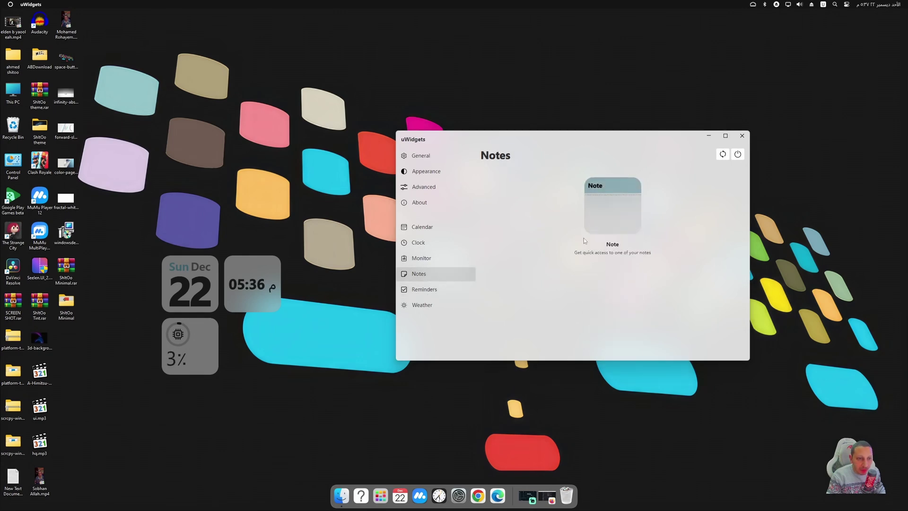
pyautogui.moveTo(617, 192); pyautogui.dragTo(260, 330)
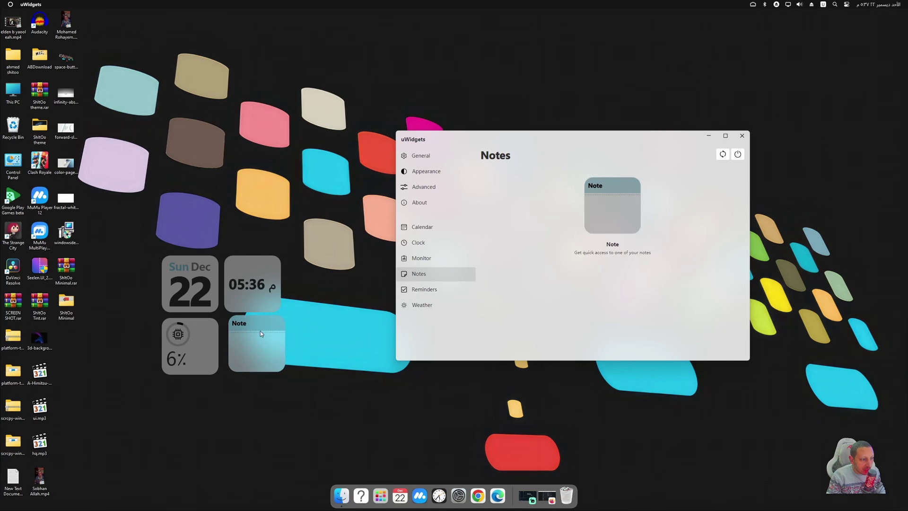
# - Add the Weather Forecast widget below the monitor widget and close the uWidgets settings window
pyautogui.click(440, 303)
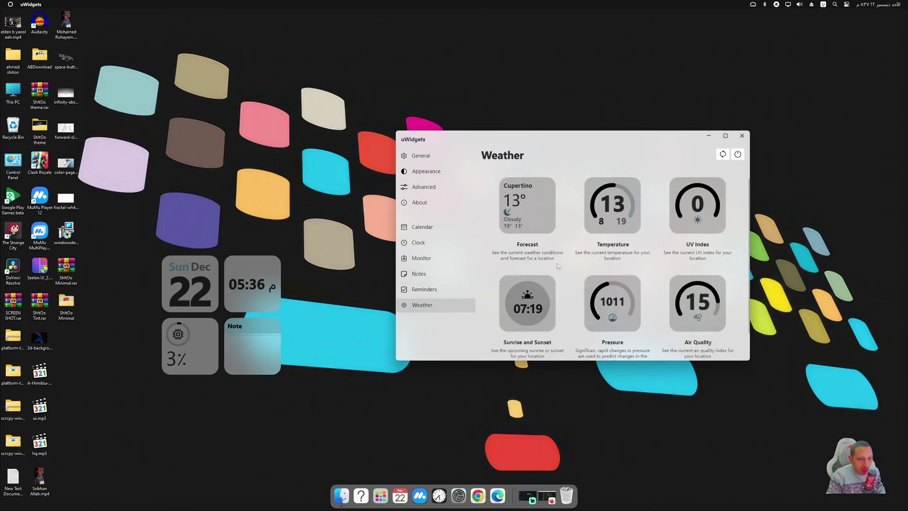
pyautogui.scroll(-1, 565, 262)
pyautogui.scroll(1, 565, 262)
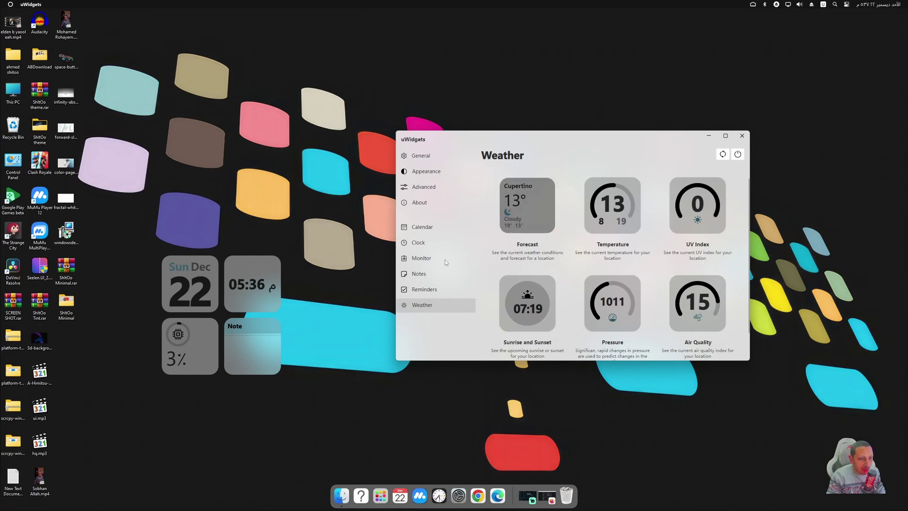
pyautogui.moveTo(520, 205); pyautogui.dragTo(200, 404)
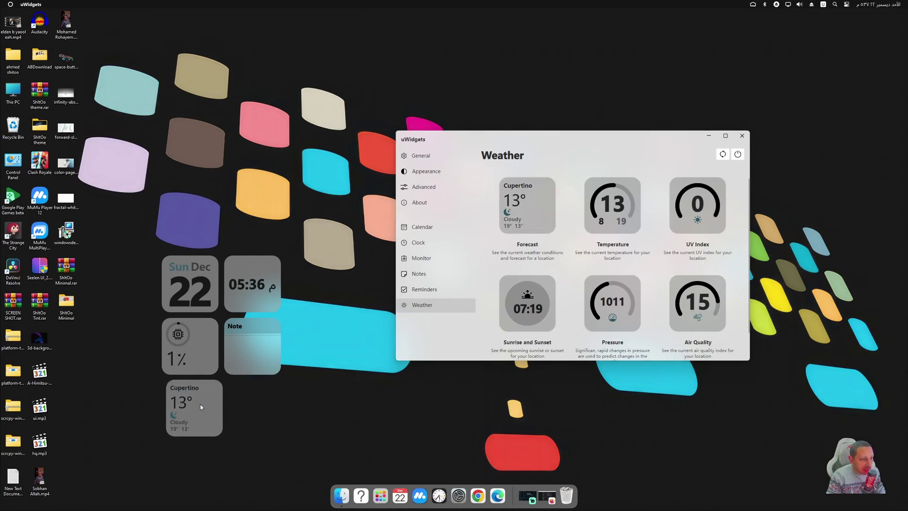
pyautogui.click(743, 137)
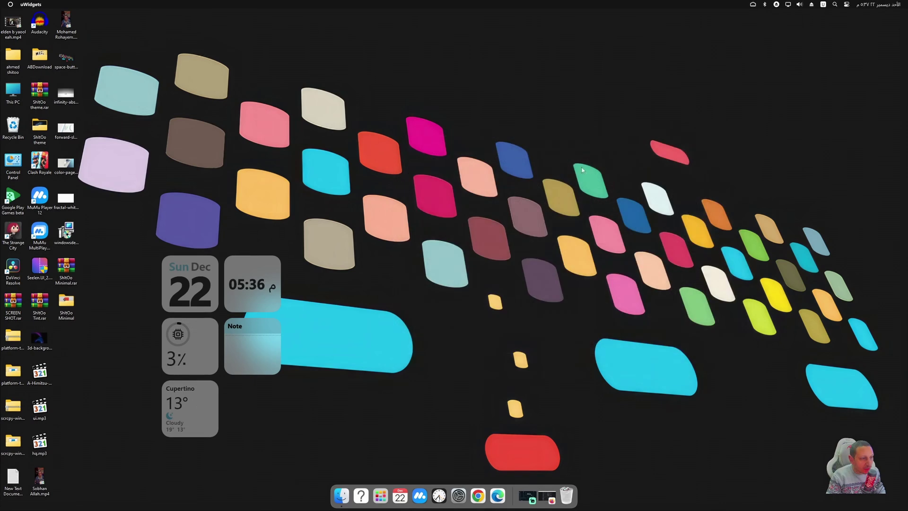
# - Set geometric-figures-sea-illustration-me.jpg from the ShItOo Minimal folder as the desktop background
pyautogui.doubleClick(67, 305)
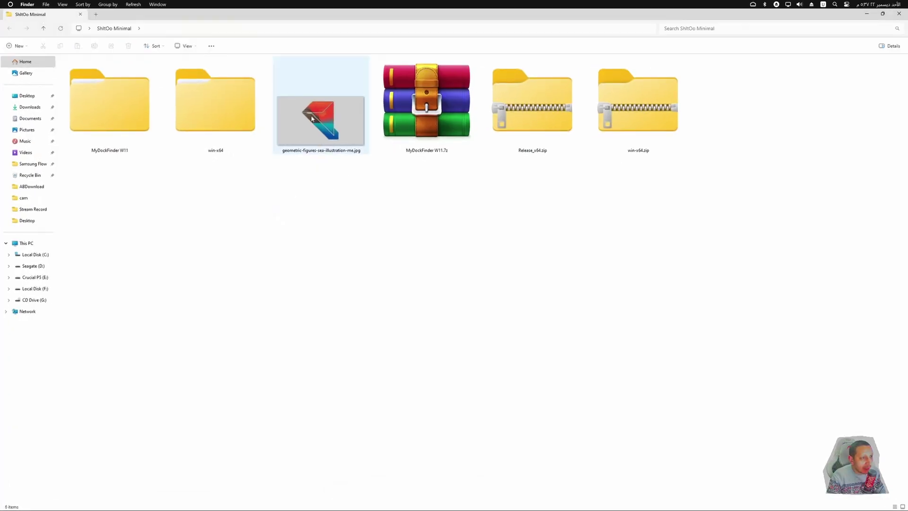
pyautogui.rightClick(311, 118)
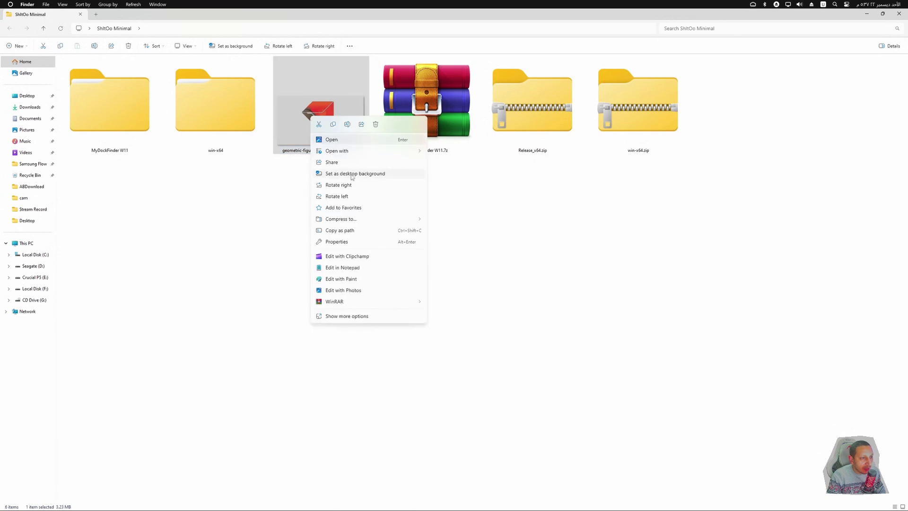
pyautogui.click(352, 174)
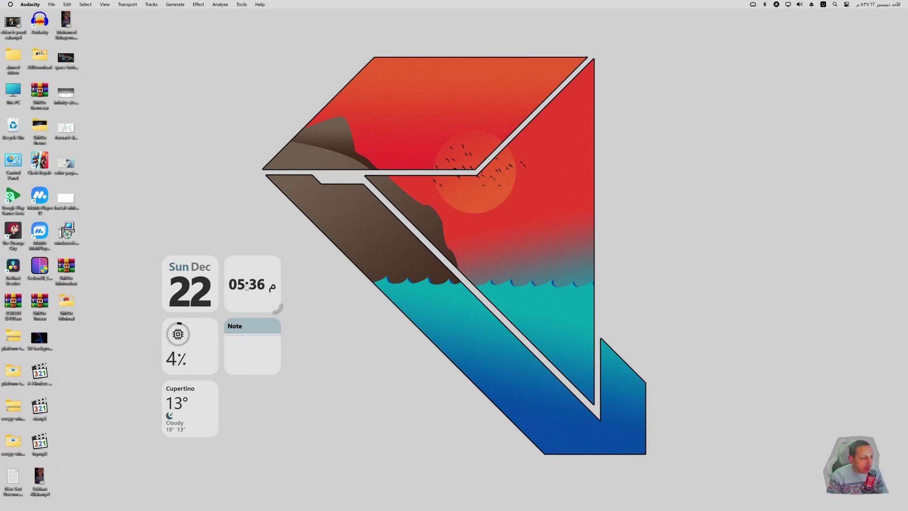
# - Move the date and digital clock widgets to the upper-right area of the desktop, with the clock directly right of the date
pyautogui.moveTo(198, 293)
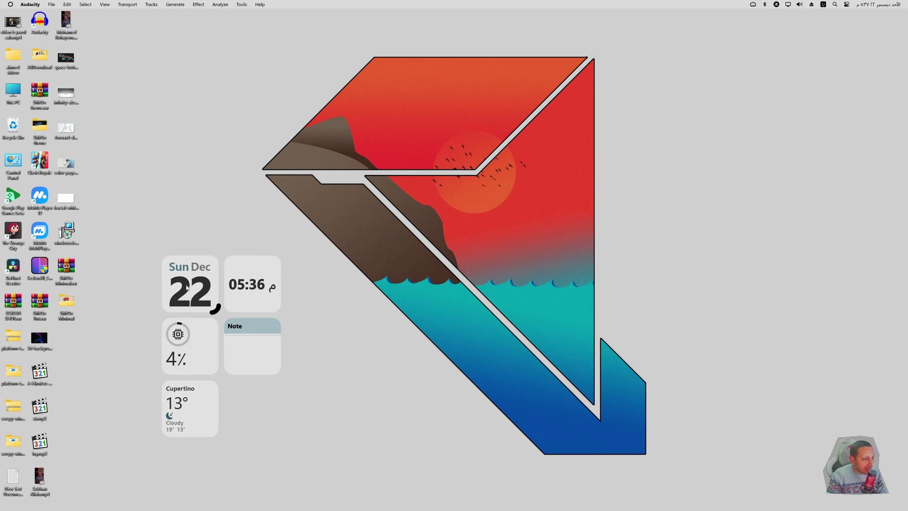
pyautogui.moveTo(187, 287); pyautogui.dragTo(810, 131)
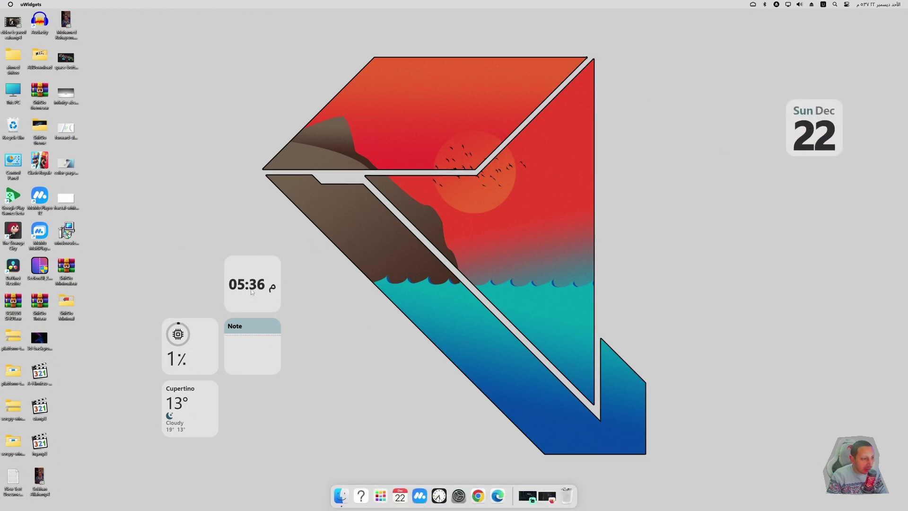
pyautogui.moveTo(251, 292); pyautogui.dragTo(747, 126)
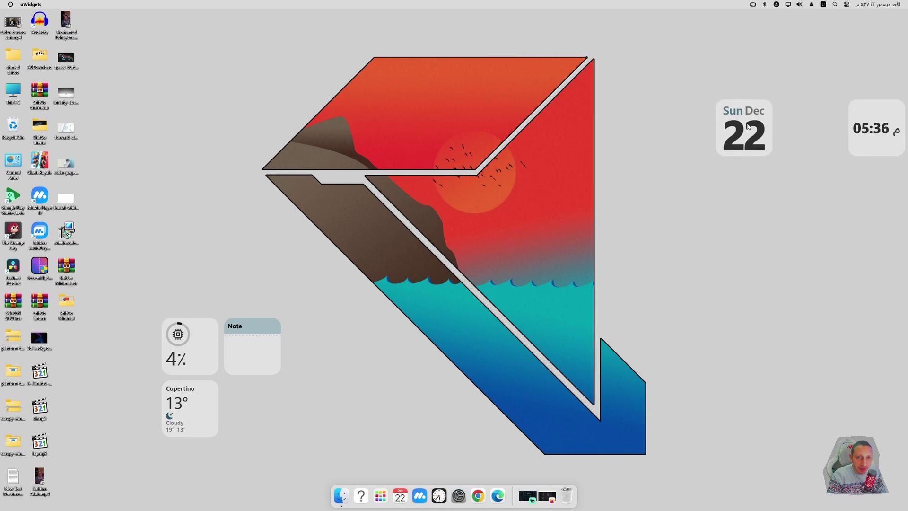
pyautogui.moveTo(876, 127); pyautogui.dragTo(813, 128)
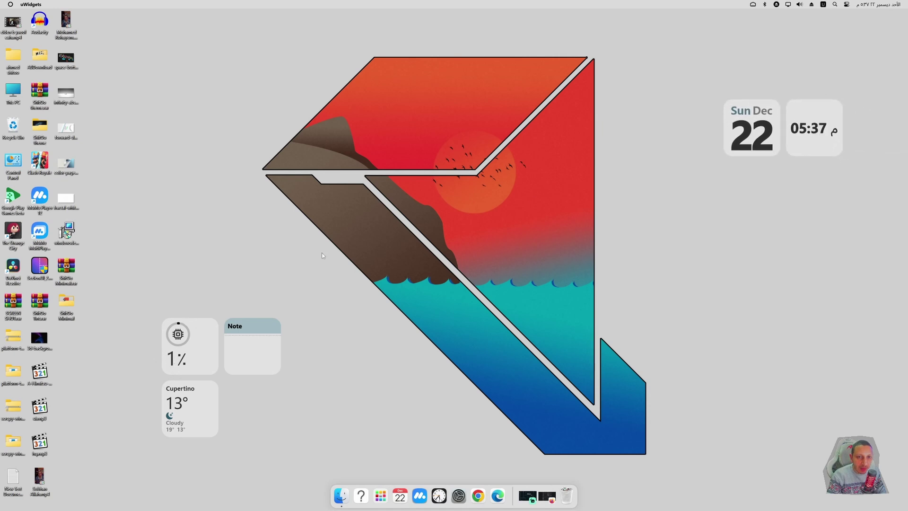
# - Move the monitor widget beside the clock, the Note below the date, and the weather widget below the clock
pyautogui.moveTo(203, 331); pyautogui.dragTo(891, 110)
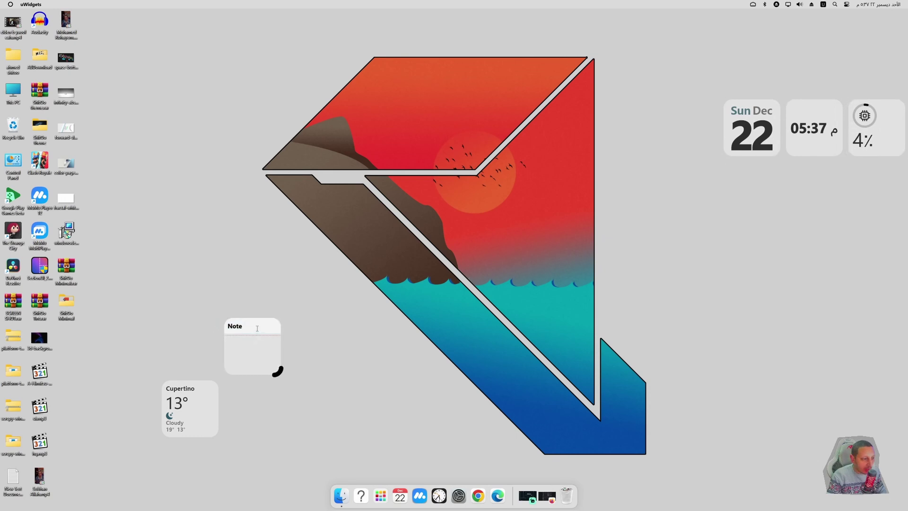
pyautogui.moveTo(257, 328); pyautogui.dragTo(757, 172)
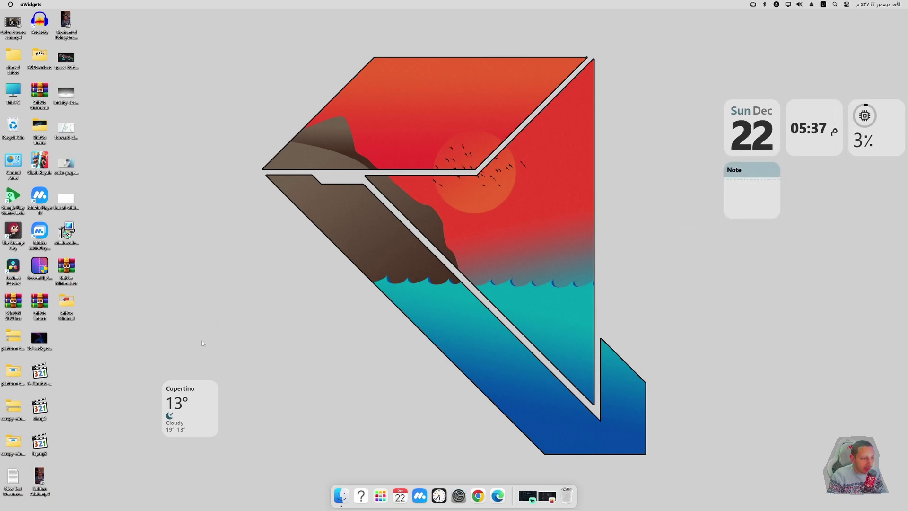
pyautogui.moveTo(208, 388); pyautogui.dragTo(822, 175)
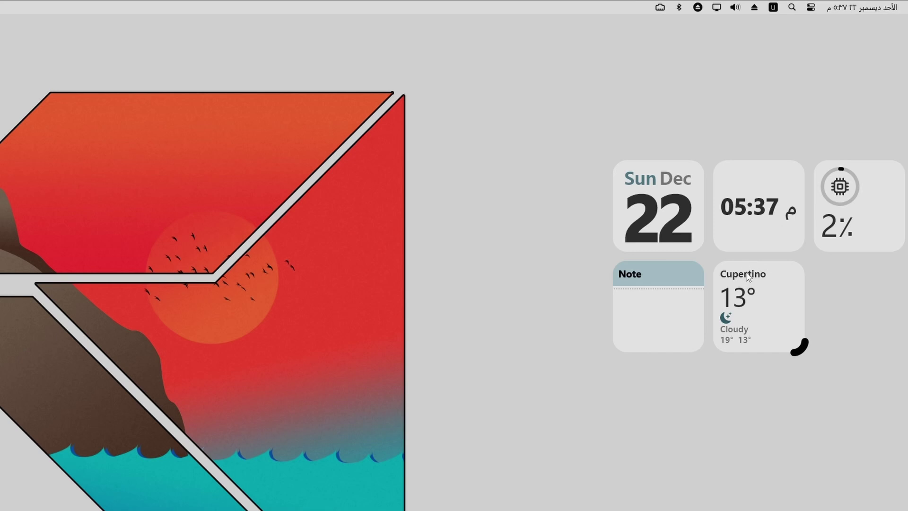
# - Set the weather widget's location to Al Maḥallah al Kubrá, Egypt, keeping the temperature in Celsius
pyautogui.rightClick(807, 173)
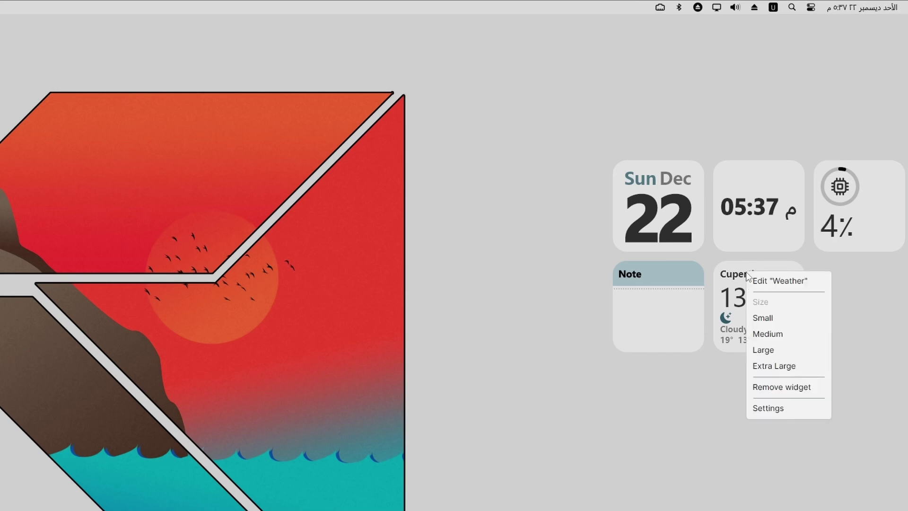
pyautogui.click(781, 282)
pyautogui.moveTo(815, 264); pyautogui.dragTo(745, 269)
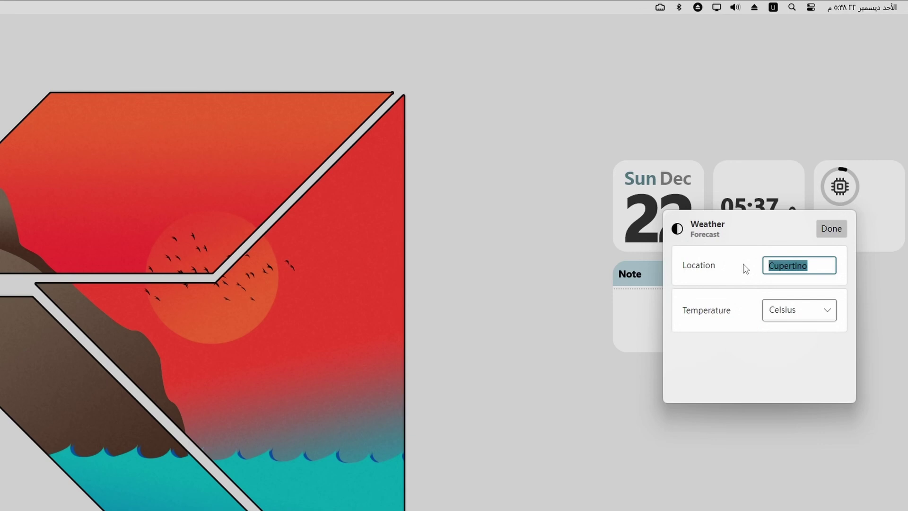
pyautogui.write('al mah')
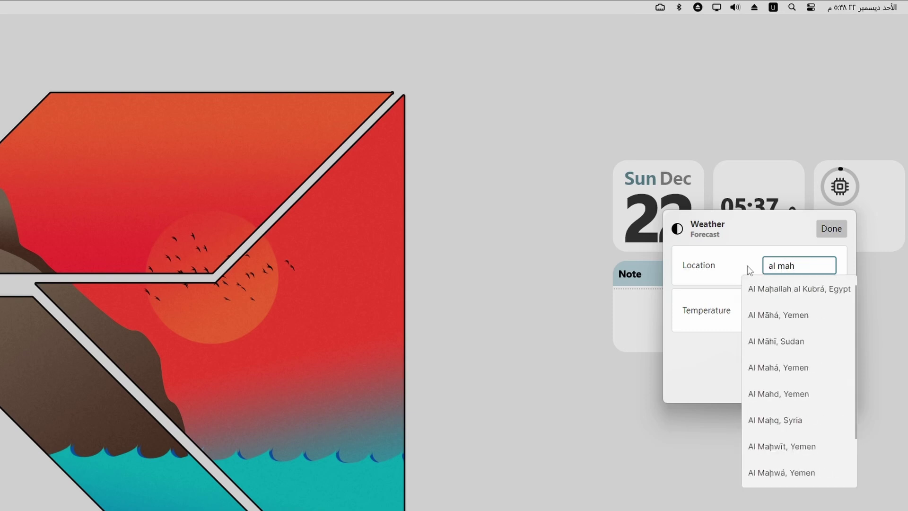
pyautogui.click(802, 290)
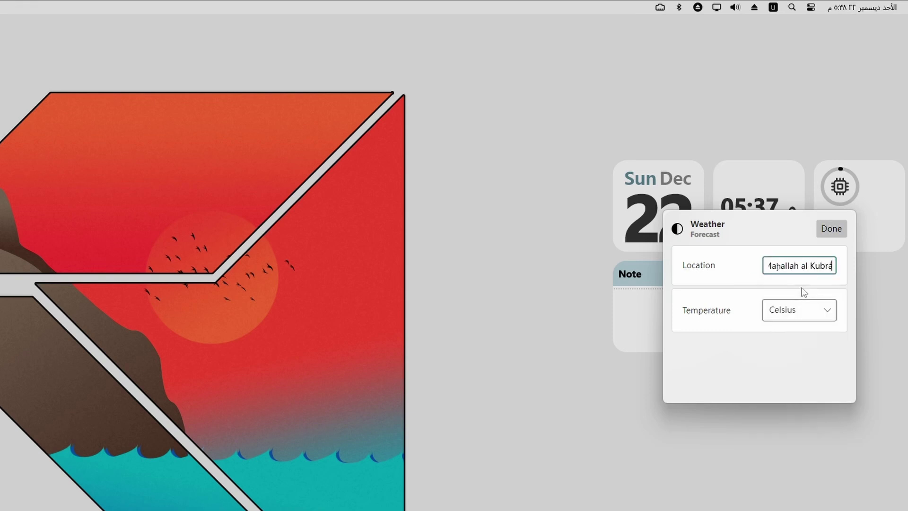
pyautogui.click(818, 320)
pyautogui.click(711, 370)
pyautogui.click(840, 233)
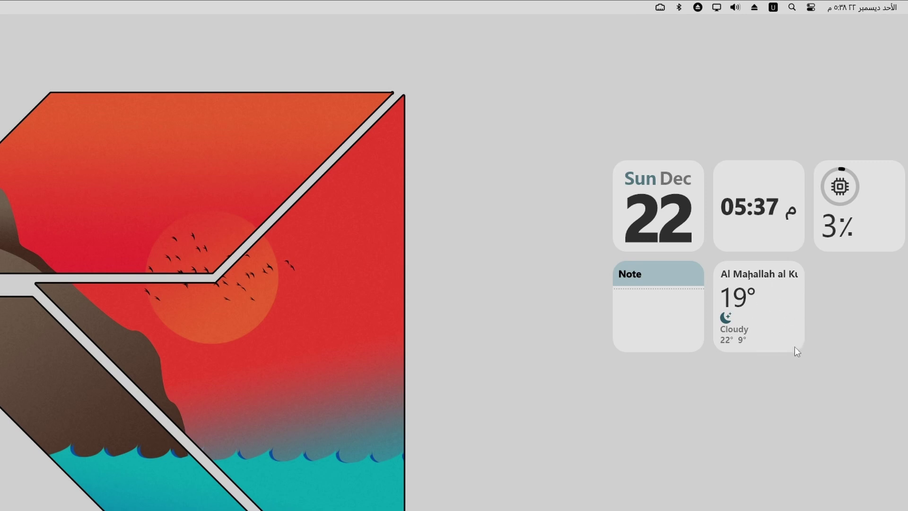
# - Widen the weather widget to span two grid columns and align it beside the Note widget
pyautogui.moveTo(798, 345); pyautogui.dragTo(900, 358)
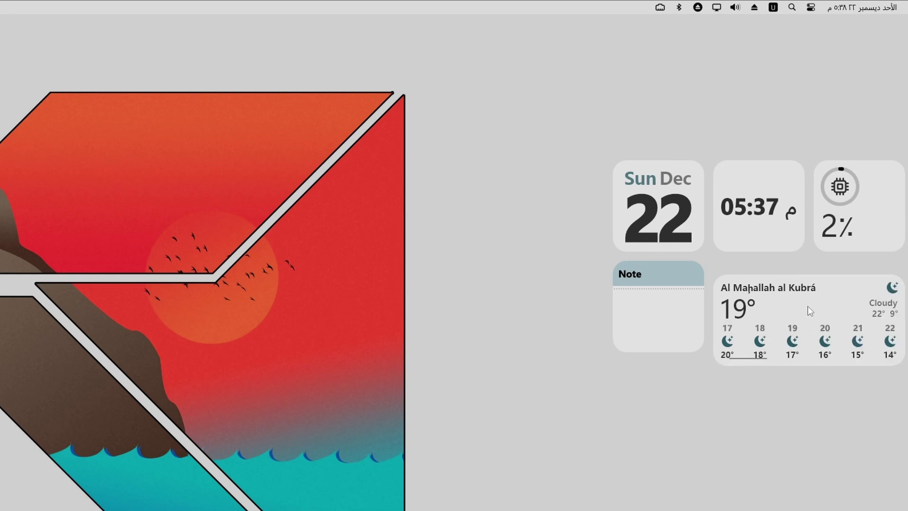
pyautogui.moveTo(809, 311); pyautogui.dragTo(823, 287)
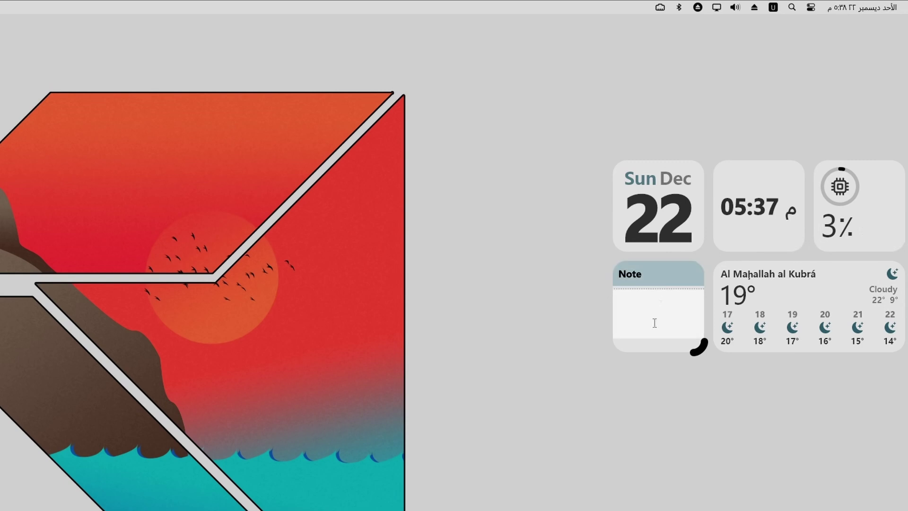
# - Write "like and comment" in the Note widget on the desktop
pyautogui.click(648, 303)
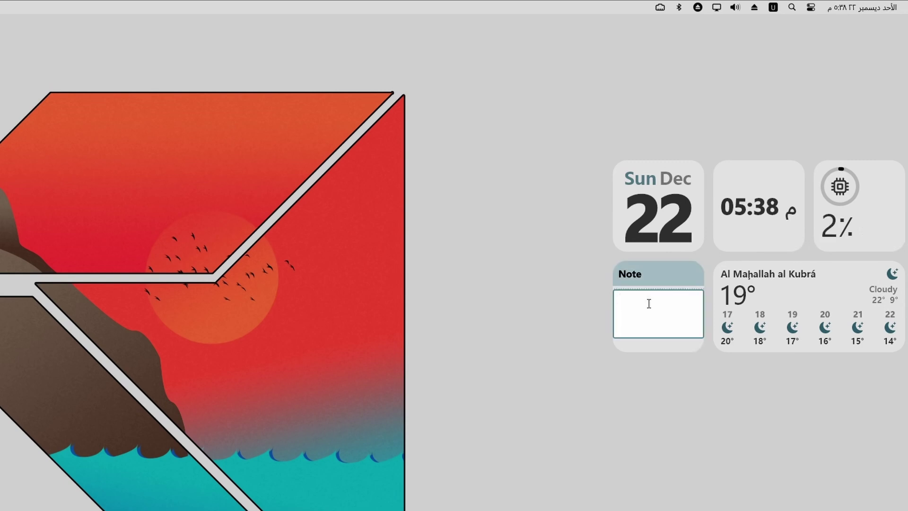
pyautogui.write('s')
pyautogui.write('ike and comment')
pyautogui.click(651, 391)
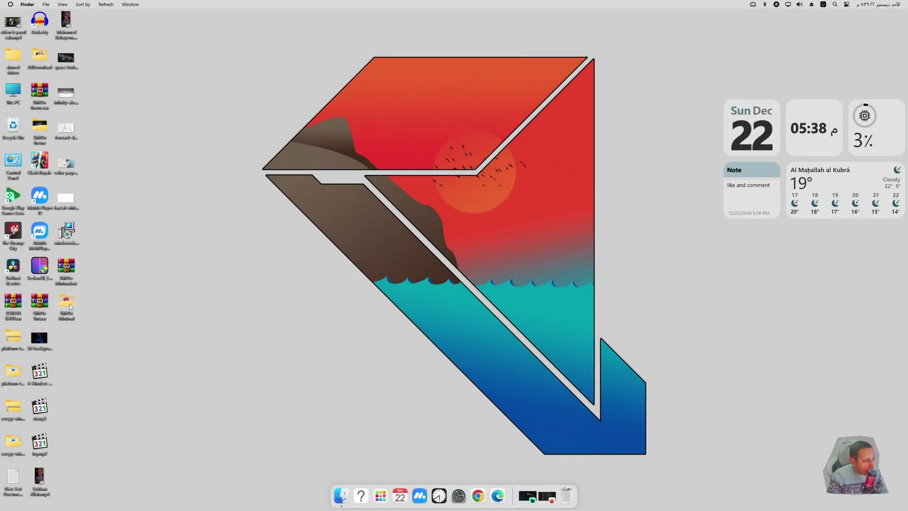
# - Extract Release_x64.zip inside the ShItOo Minimal folder into its own Release_x64 folder using WinRAR
pyautogui.doubleClick(70, 306)
pyautogui.click(701, 14)
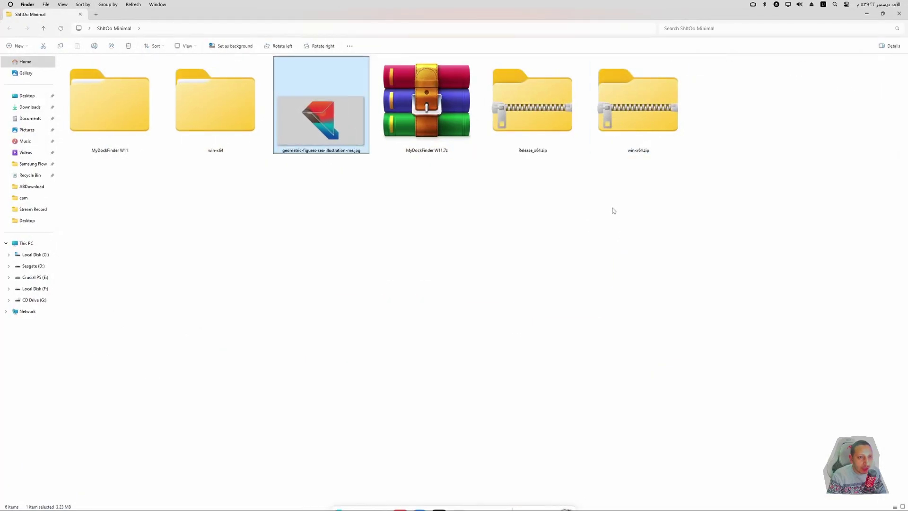
pyautogui.rightClick(530, 105)
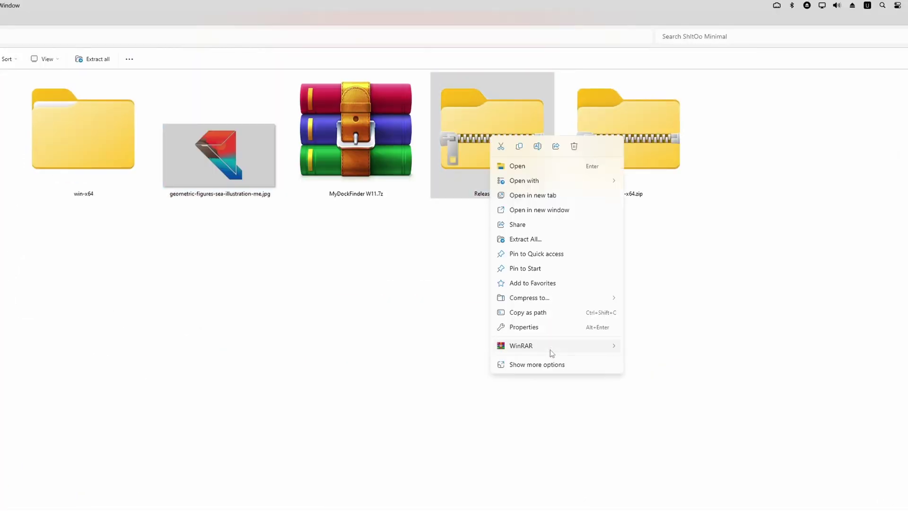
pyautogui.moveTo(550, 348)
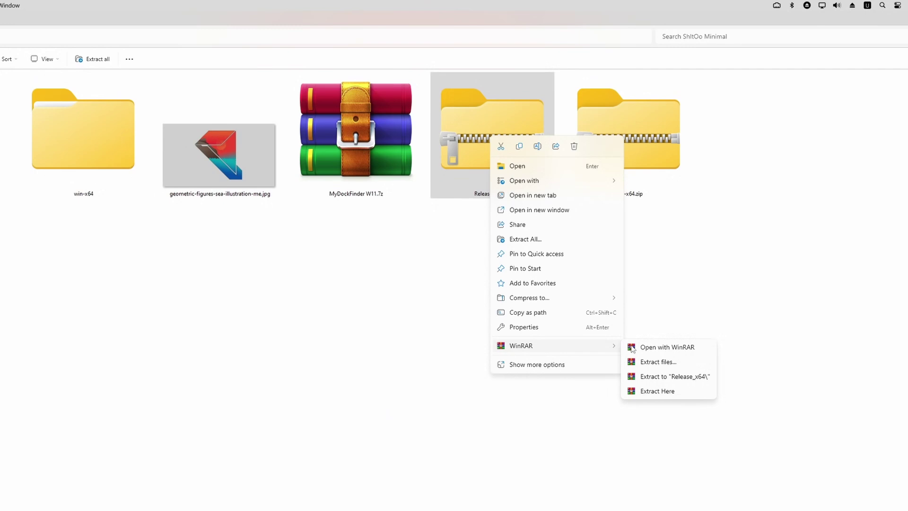
pyautogui.click(667, 361)
pyautogui.click(418, 427)
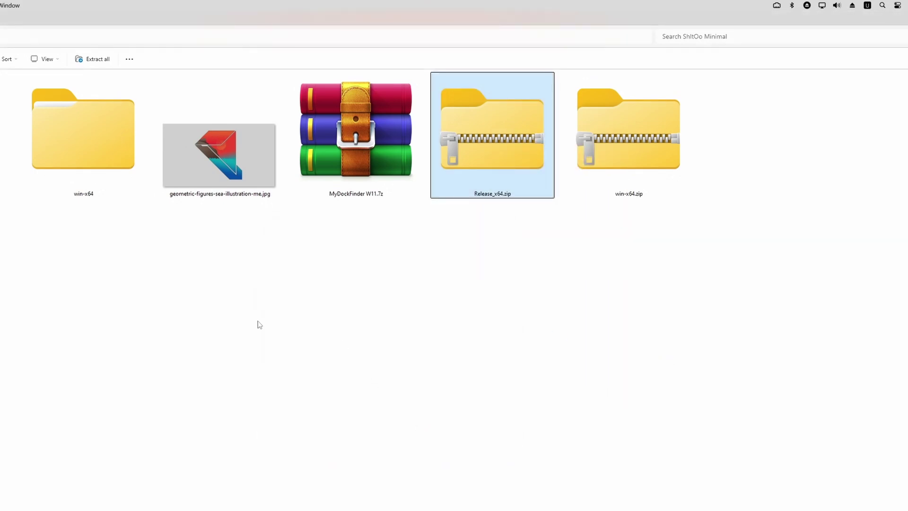
# - Run register.cmd from the Release folder inside Release_x64, showing that folder's files as extra large icons
pyautogui.doubleClick(217, 114)
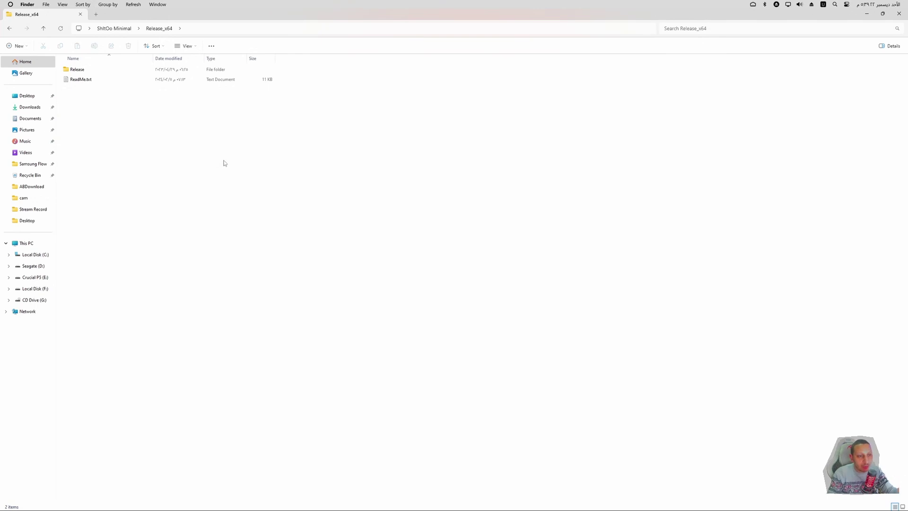
pyautogui.click(70, 70)
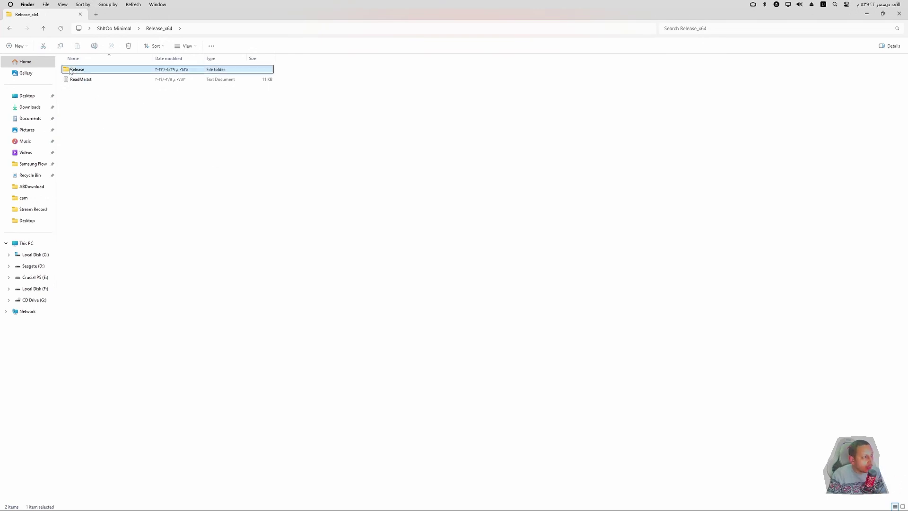
pyautogui.doubleClick(70, 70)
pyautogui.click(191, 46)
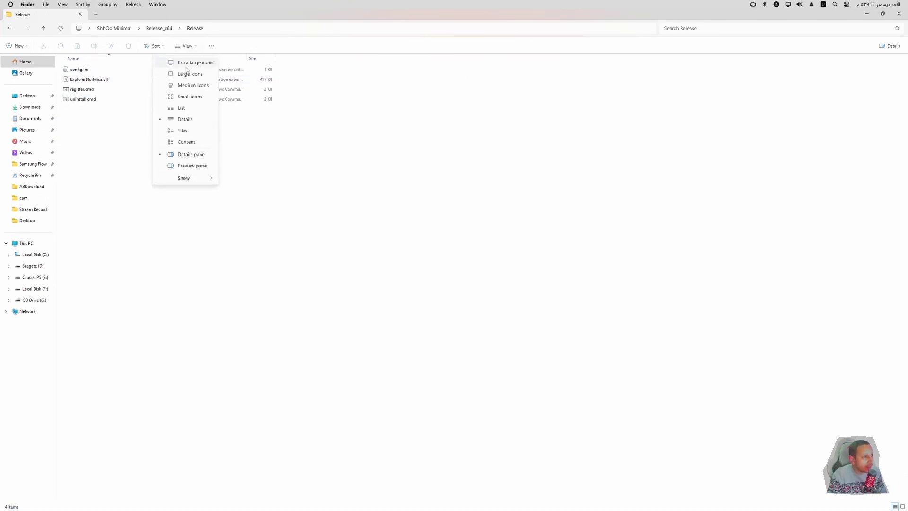
pyautogui.click(192, 63)
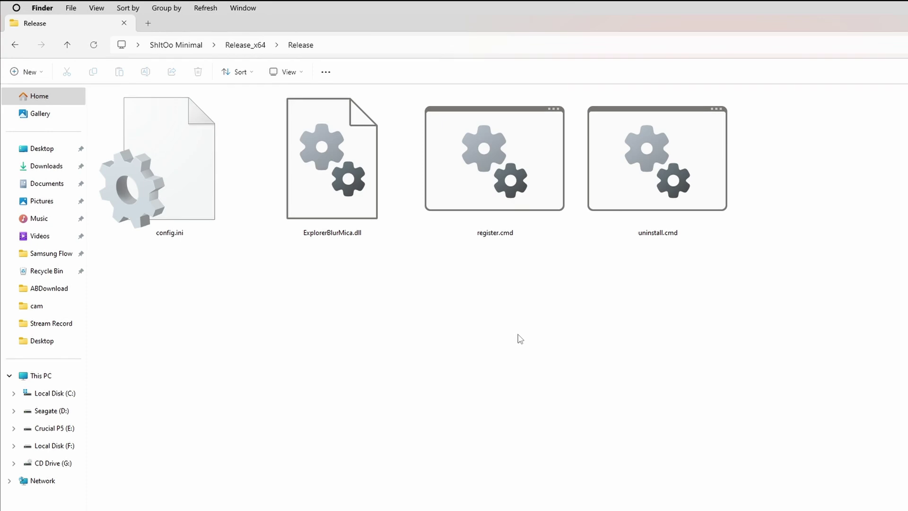
pyautogui.click(500, 177)
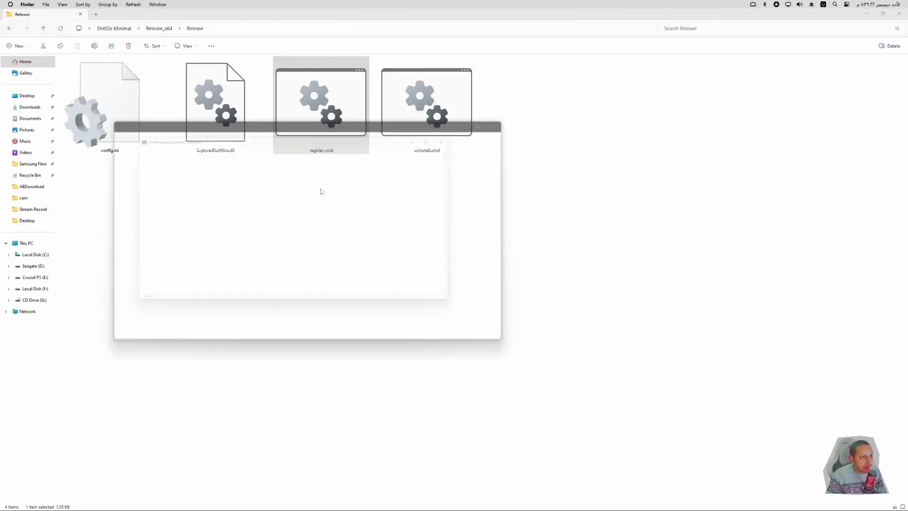
pyautogui.click(498, 290)
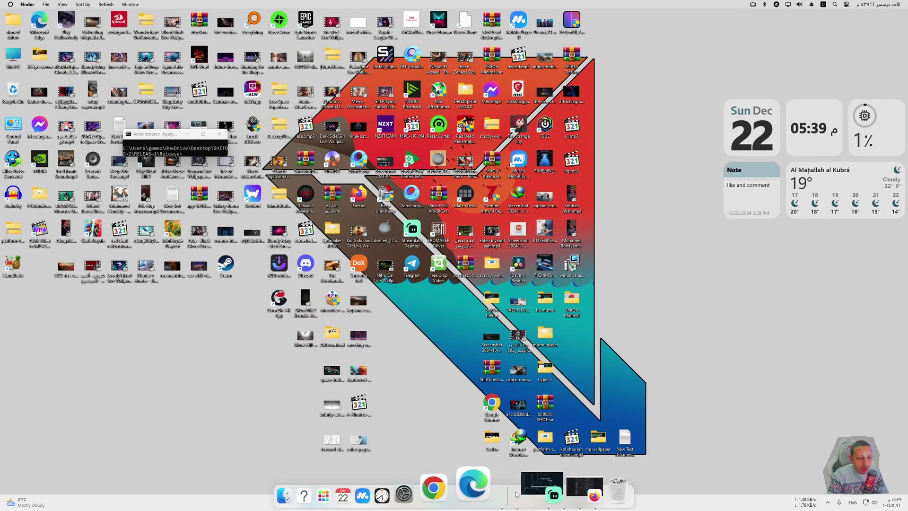
# - Hide the Windows taskbar through the dock's own options and close the leftover command window
pyautogui.rightClick(514, 496)
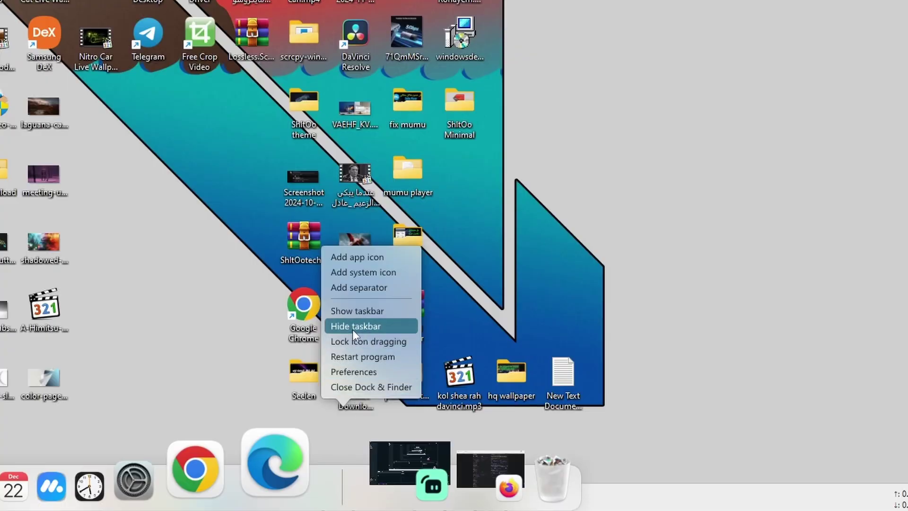
pyautogui.click(361, 325)
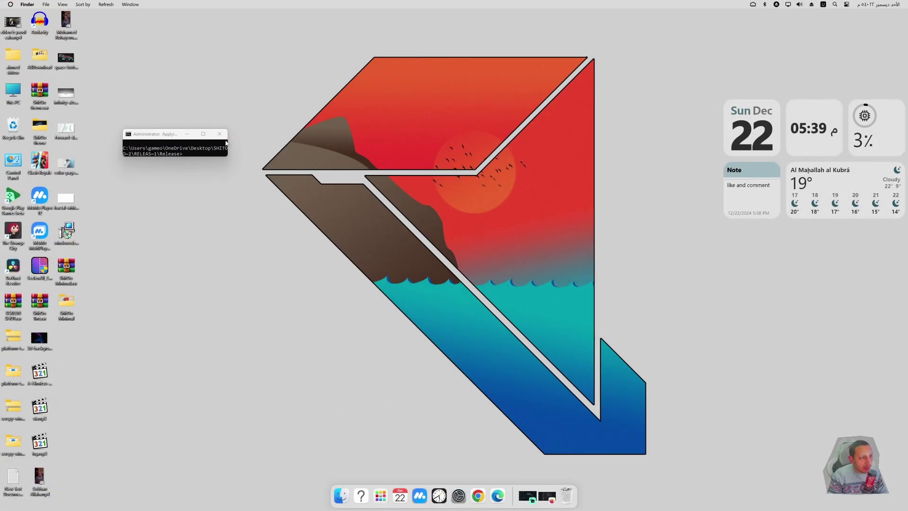
pyautogui.click(220, 135)
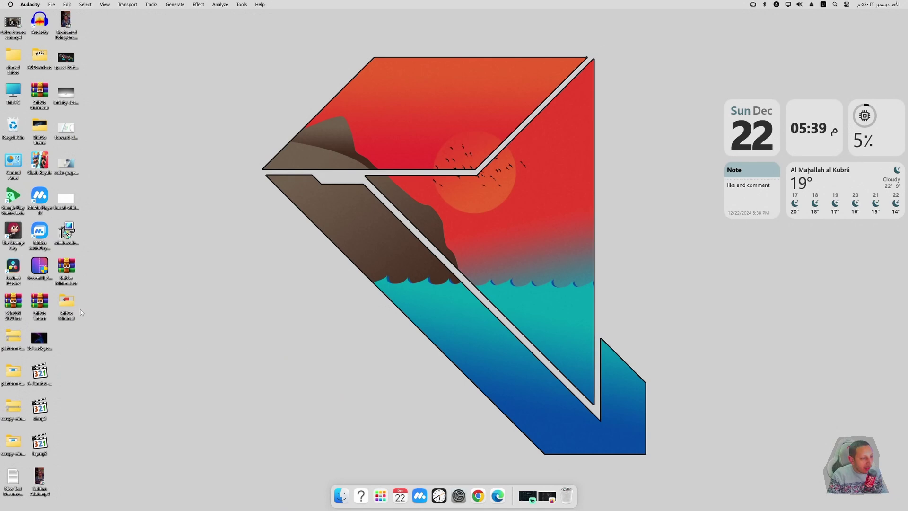
# - Check the Explorer window background in the ShItOo Minimal folder and in This PC, closing each window
pyautogui.doubleClick(71, 302)
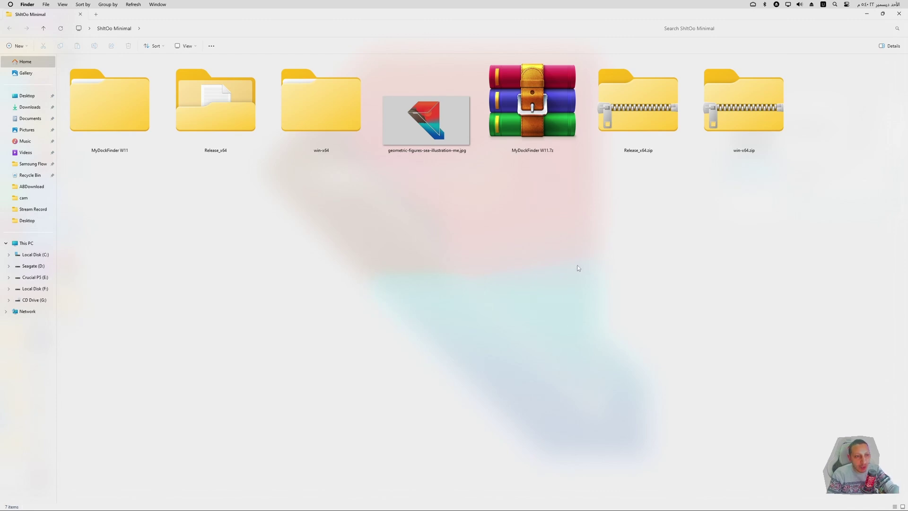
pyautogui.click(898, 13)
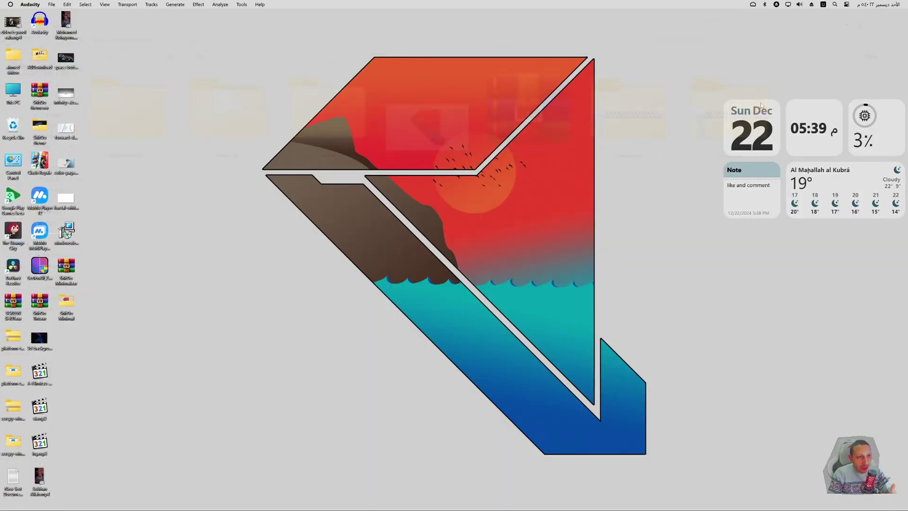
pyautogui.doubleClick(13, 93)
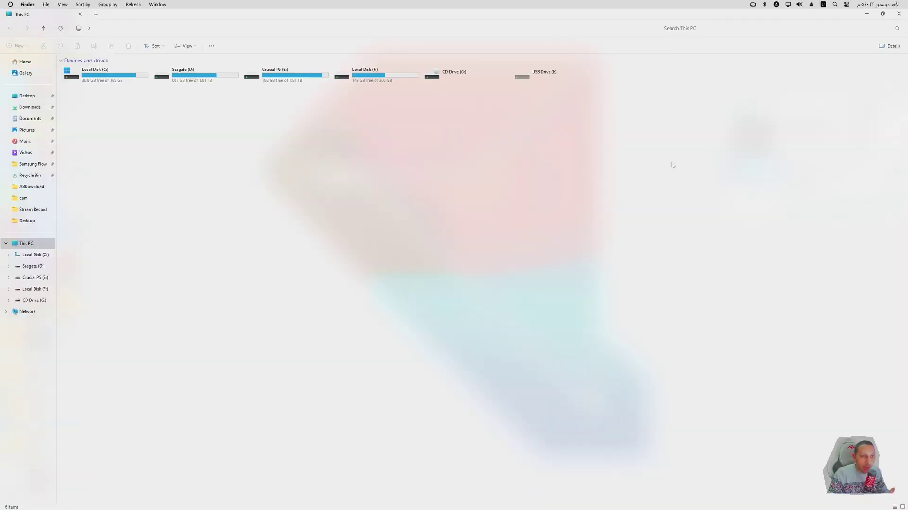
pyautogui.click(902, 14)
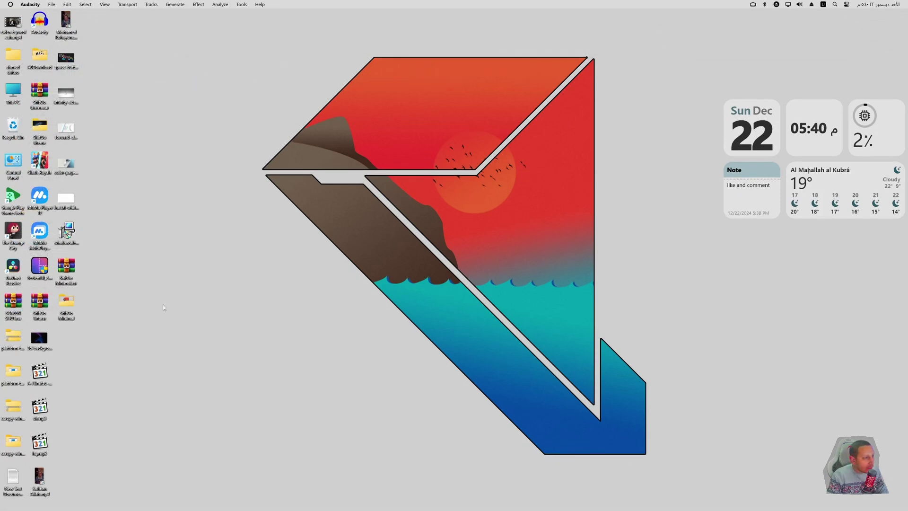
# - Open config.ini from the Release folder inside ShItOo Minimal's Release_x64 folder
pyautogui.doubleClick(71, 303)
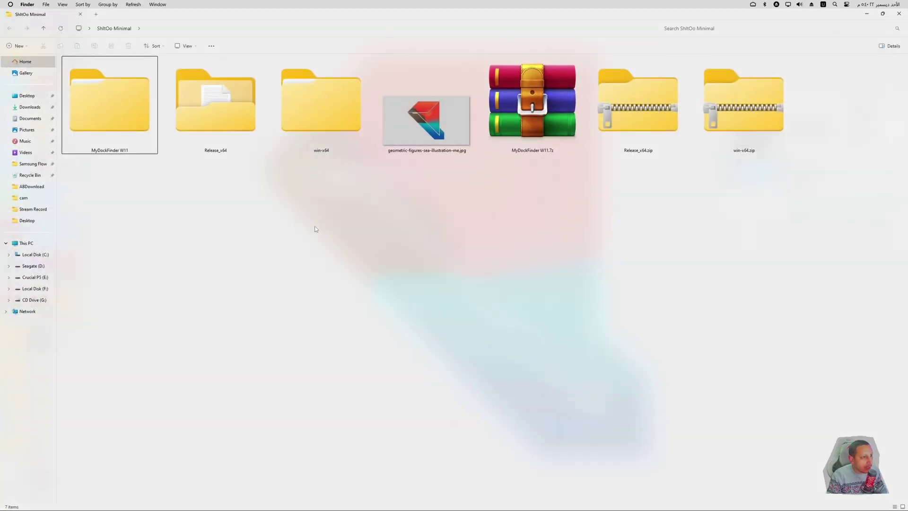
pyautogui.doubleClick(216, 132)
pyautogui.doubleClick(83, 70)
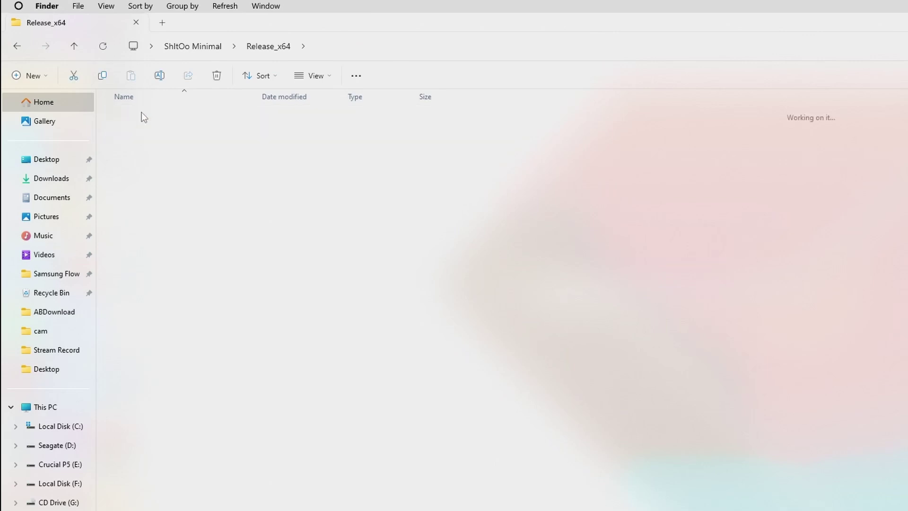
pyautogui.click(135, 116)
pyautogui.doubleClick(132, 116)
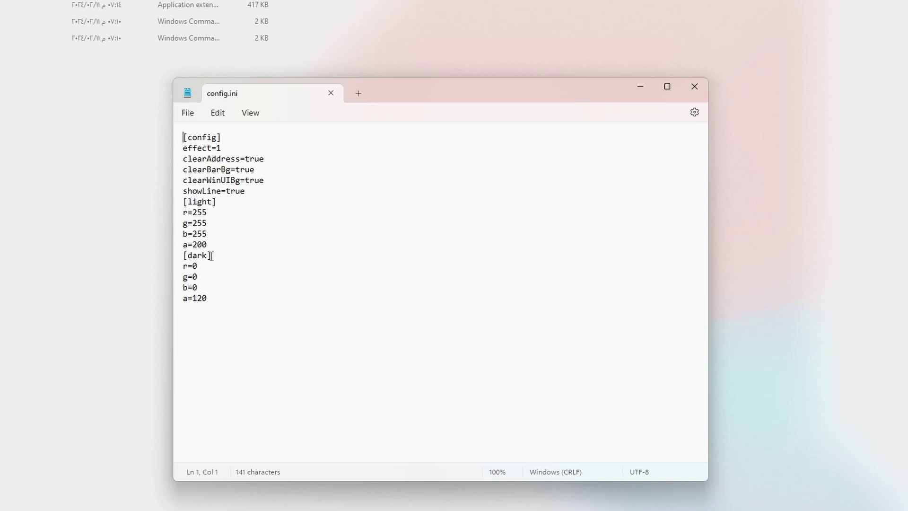
# - Set the a value in the [light] section to 120, save config.ini, and close the file and the folder window
pyautogui.moveTo(208, 244); pyautogui.dragTo(195, 250)
pyautogui.write('120')
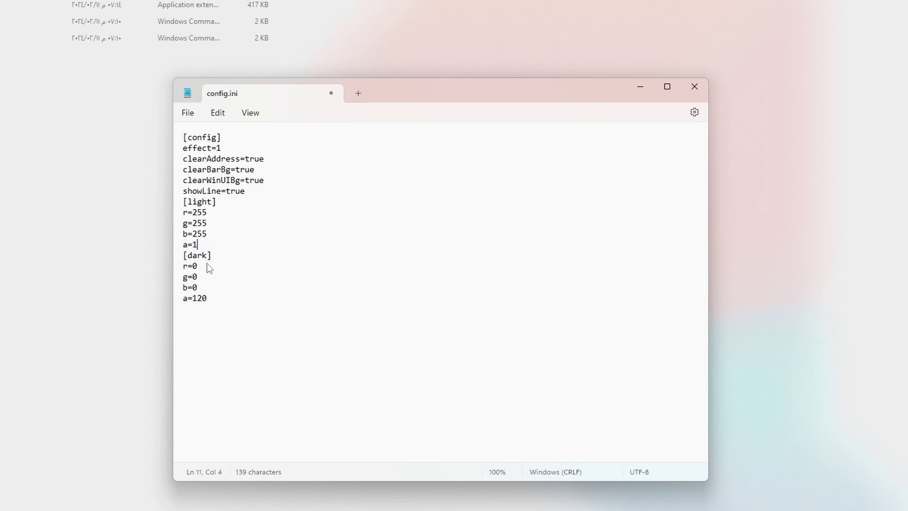
pyautogui.click(255, 258)
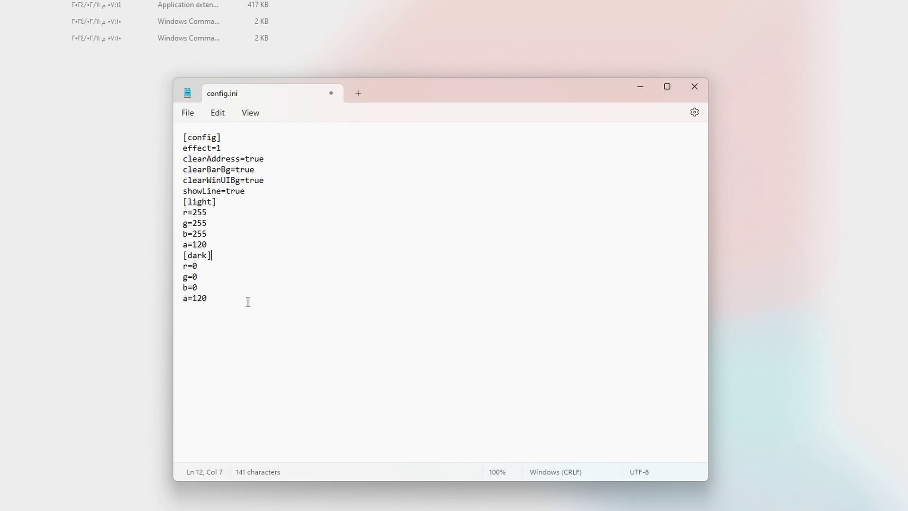
pyautogui.click(189, 112)
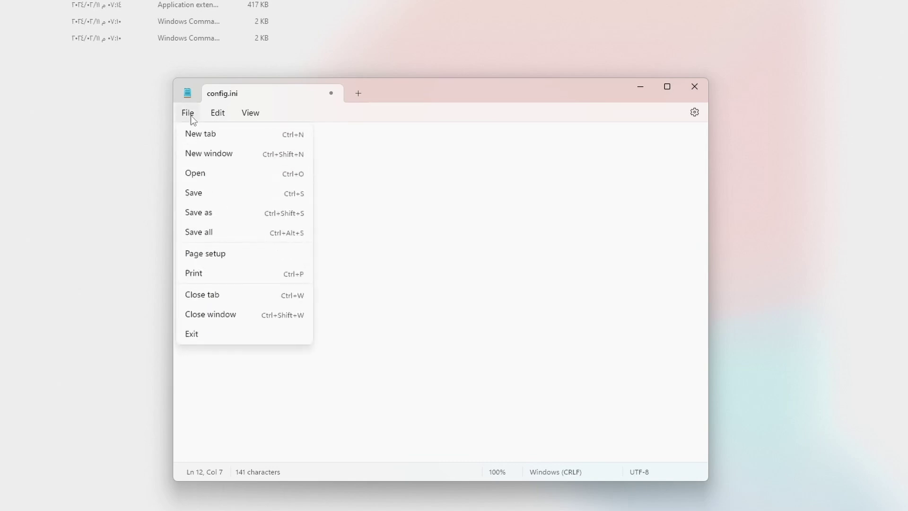
pyautogui.click(208, 192)
pyautogui.click(702, 88)
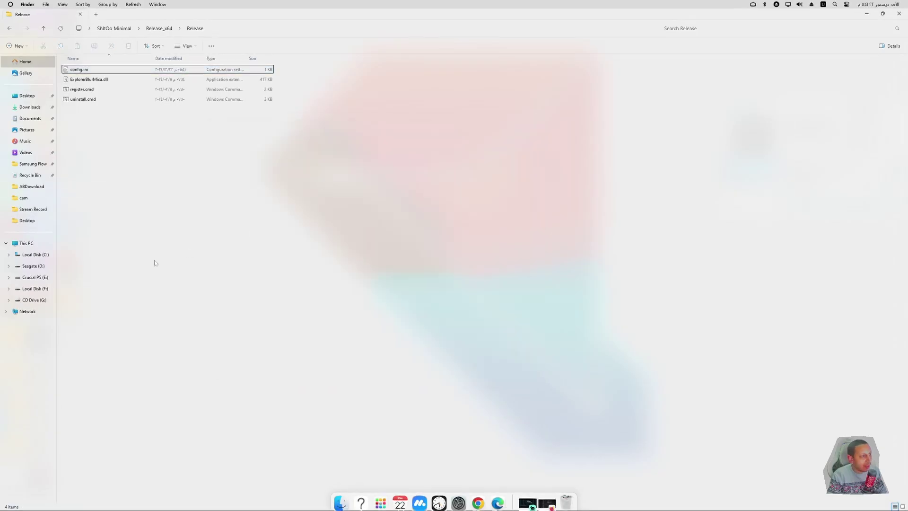
pyautogui.click(900, 9)
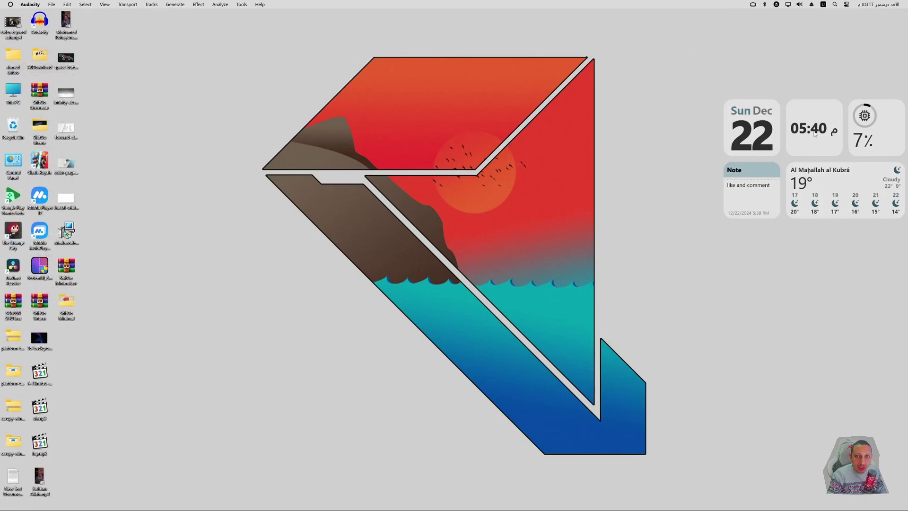
# - Turn off the display of desktop icons
pyautogui.rightClick(335, 124)
pyautogui.moveTo(370, 127)
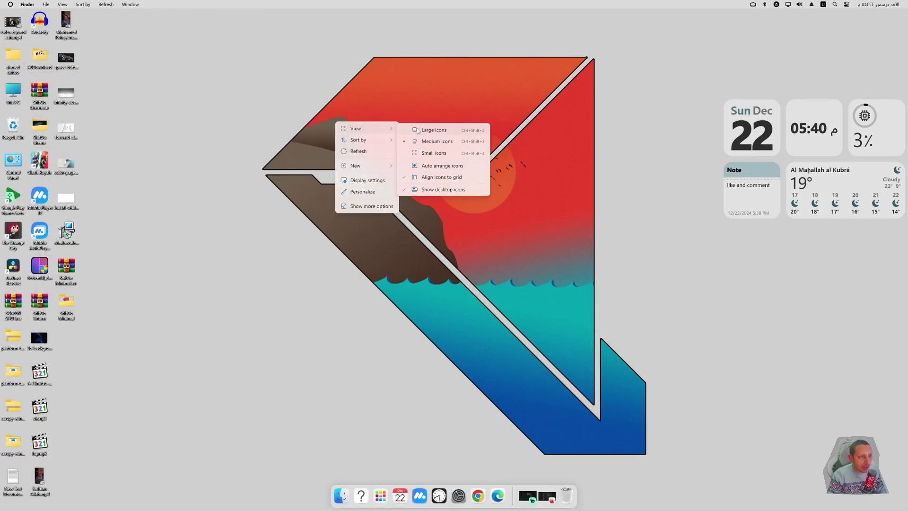
pyautogui.click(438, 189)
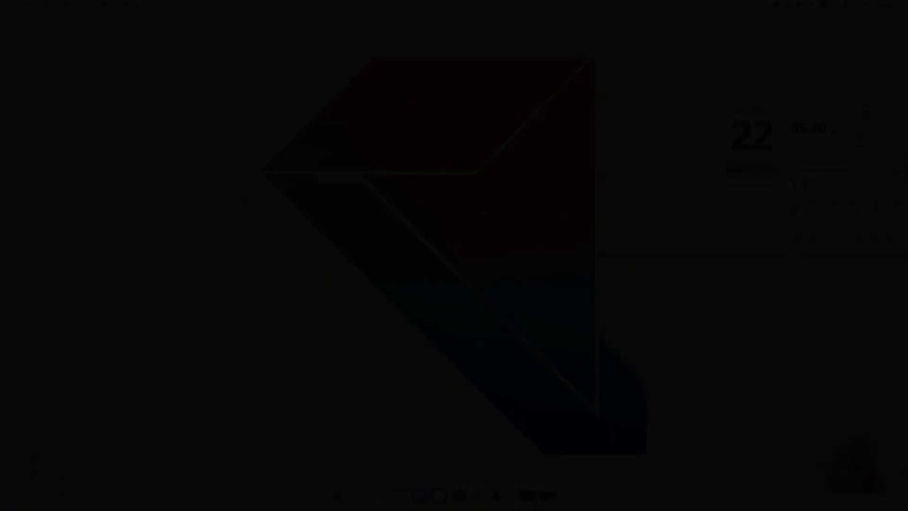